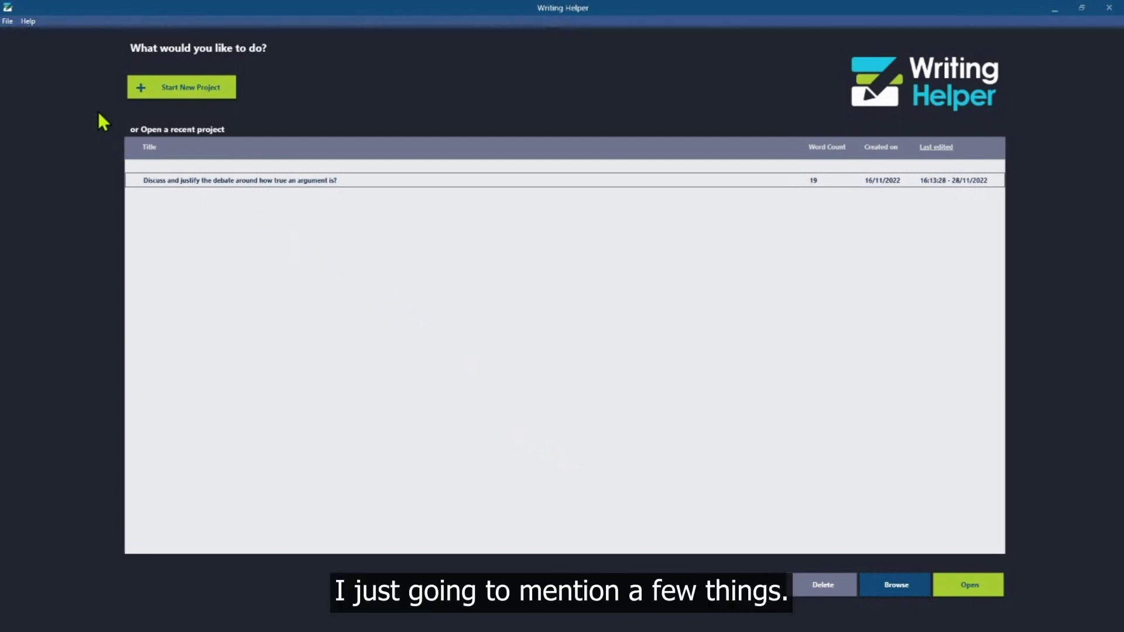
Open the Display settings and switch the theme to Light Mode, then back to Dark Mode 1
click(8, 23)
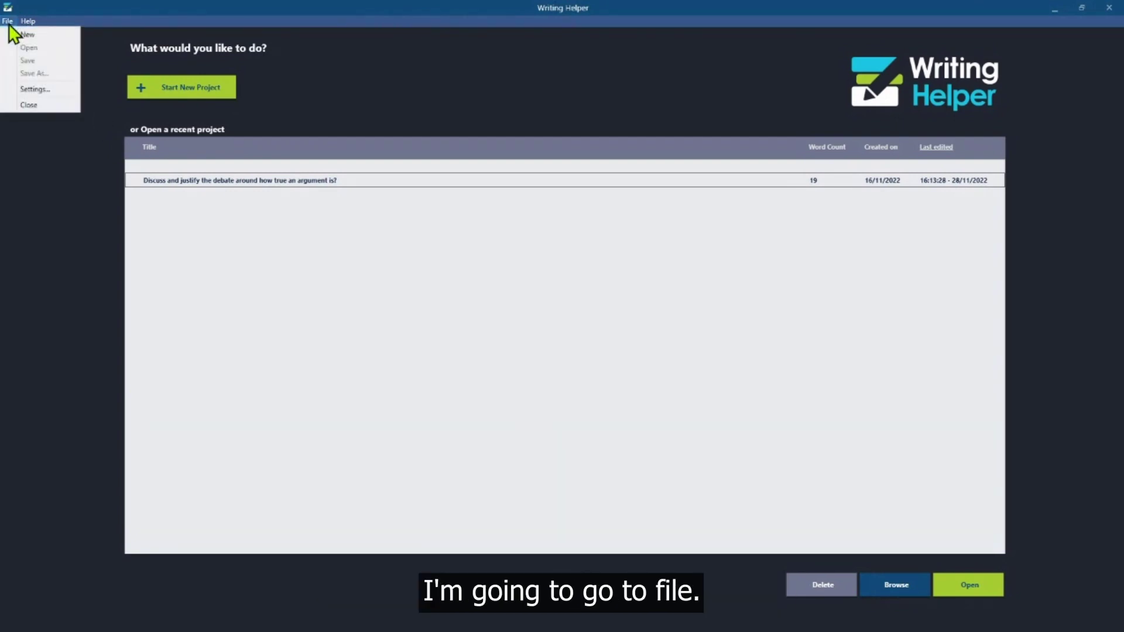
click(31, 91)
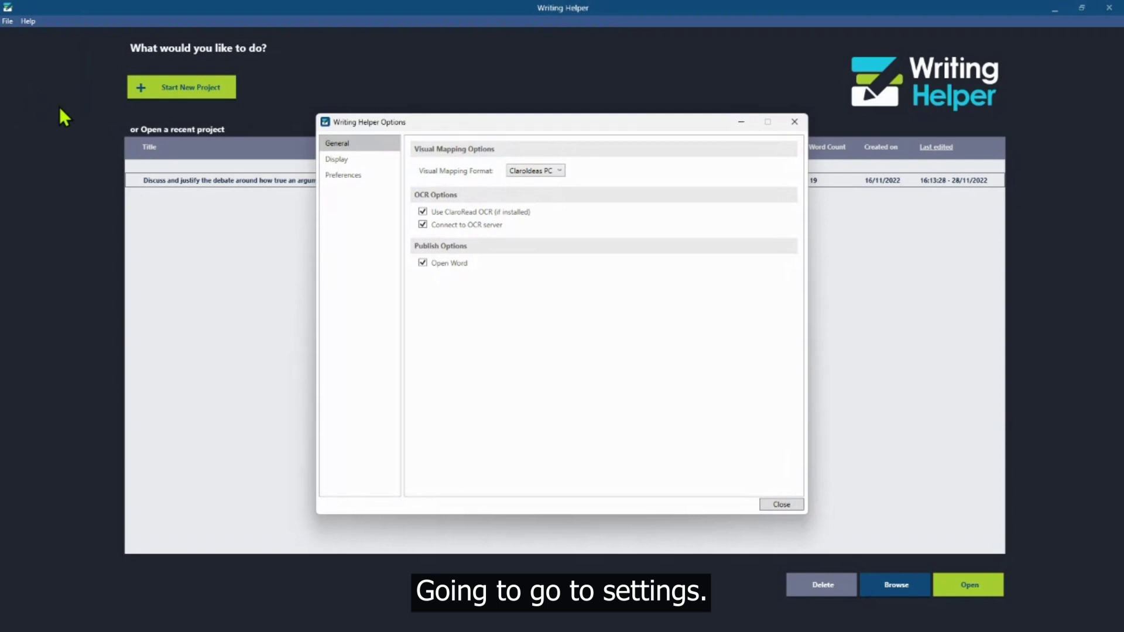
click(356, 159)
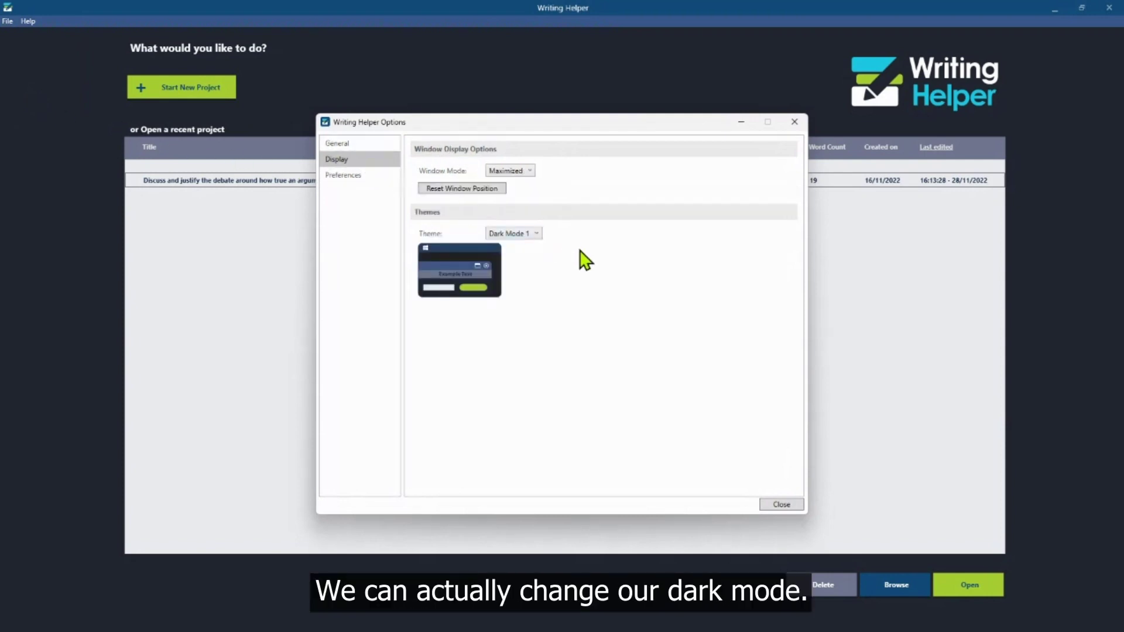
click(536, 234)
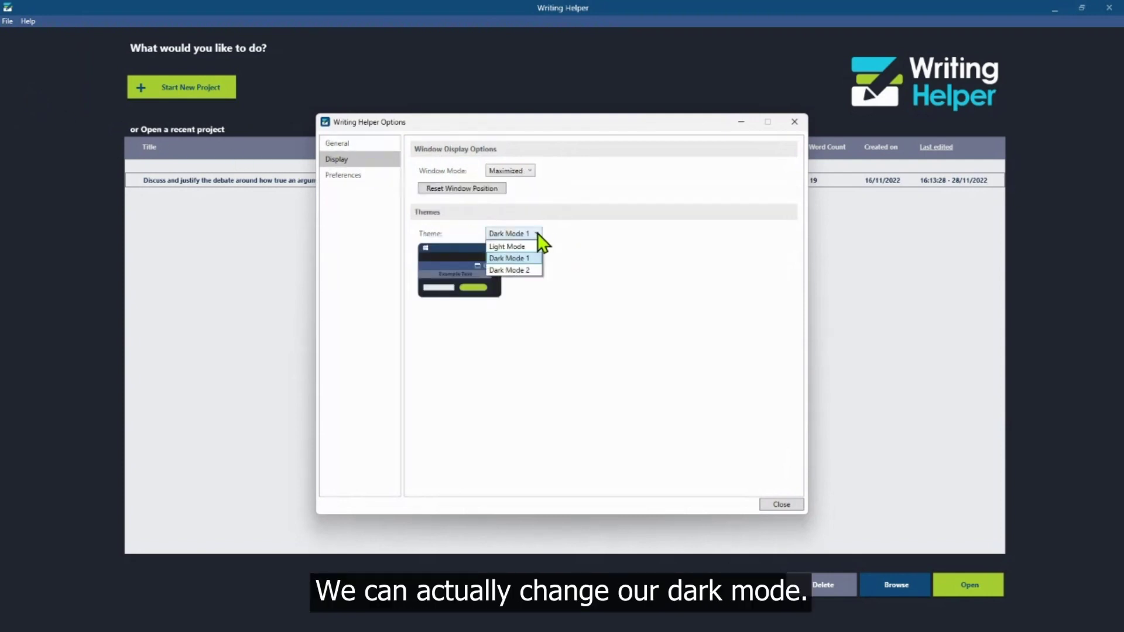
click(521, 246)
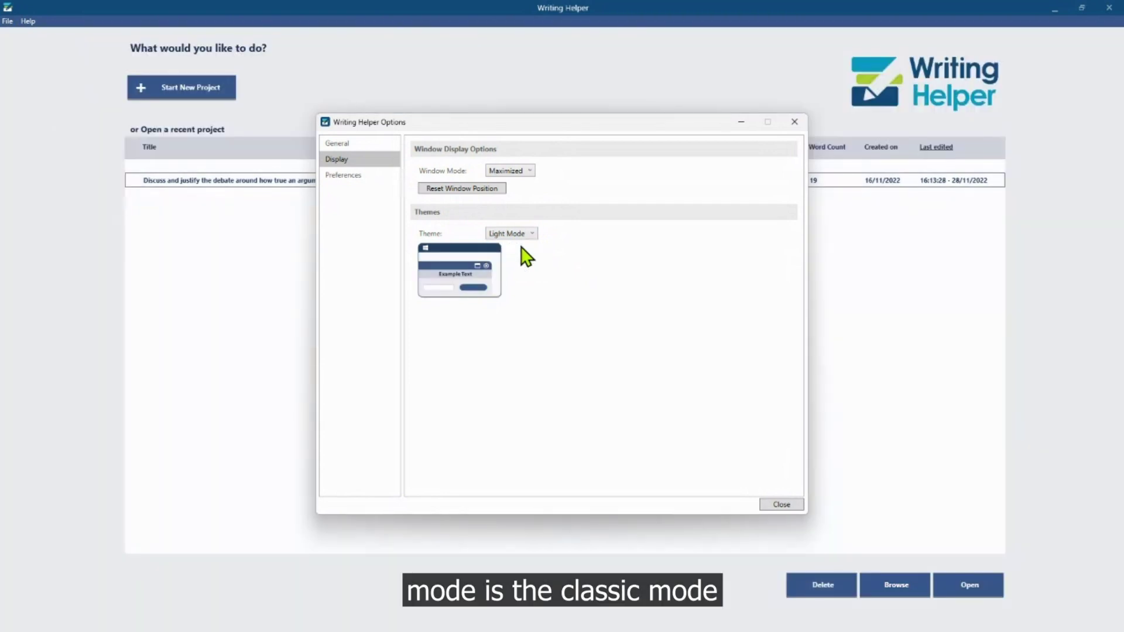
click(521, 235)
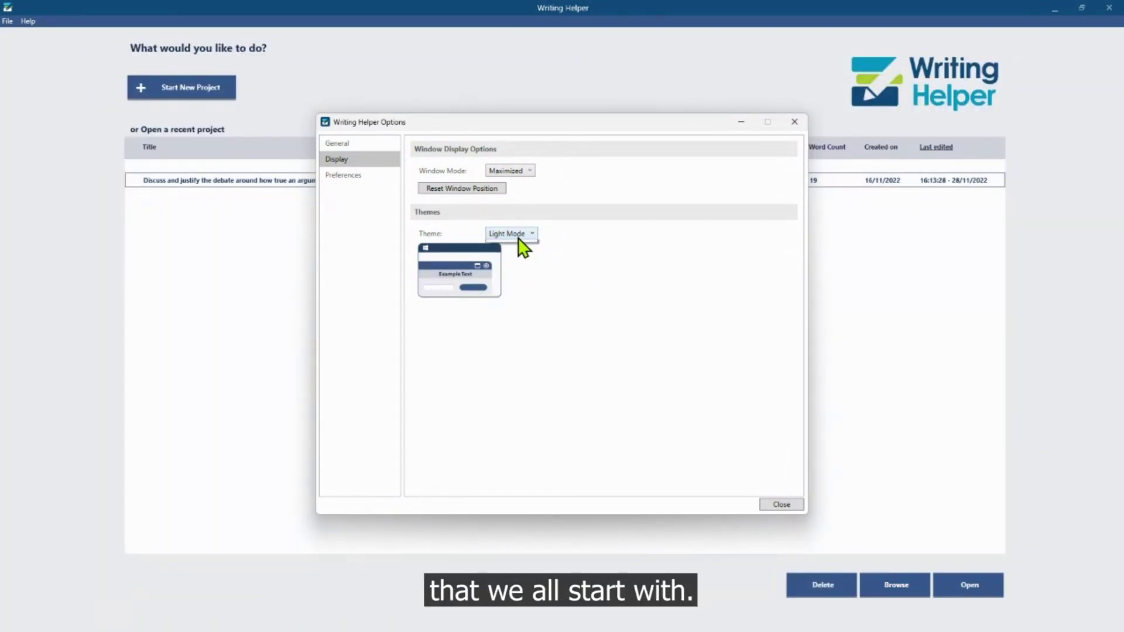
click(513, 258)
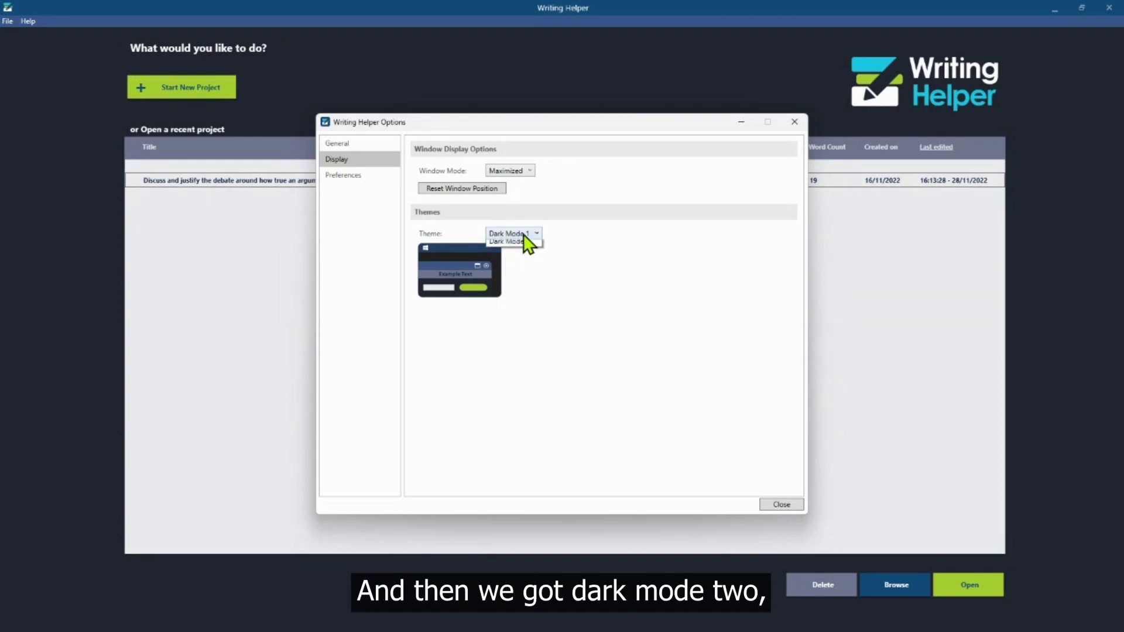
Try the Dark Mode 2 theme, then move the settings window aside and restore Dark Mode 1
click(524, 235)
click(515, 270)
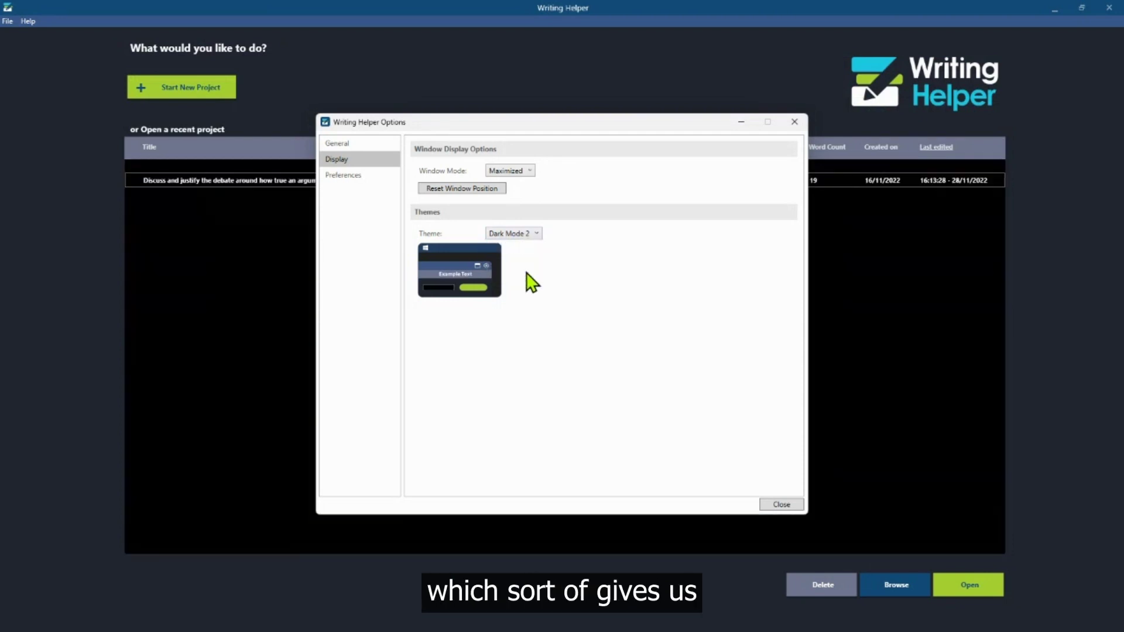
drag(508, 123, 714, 139)
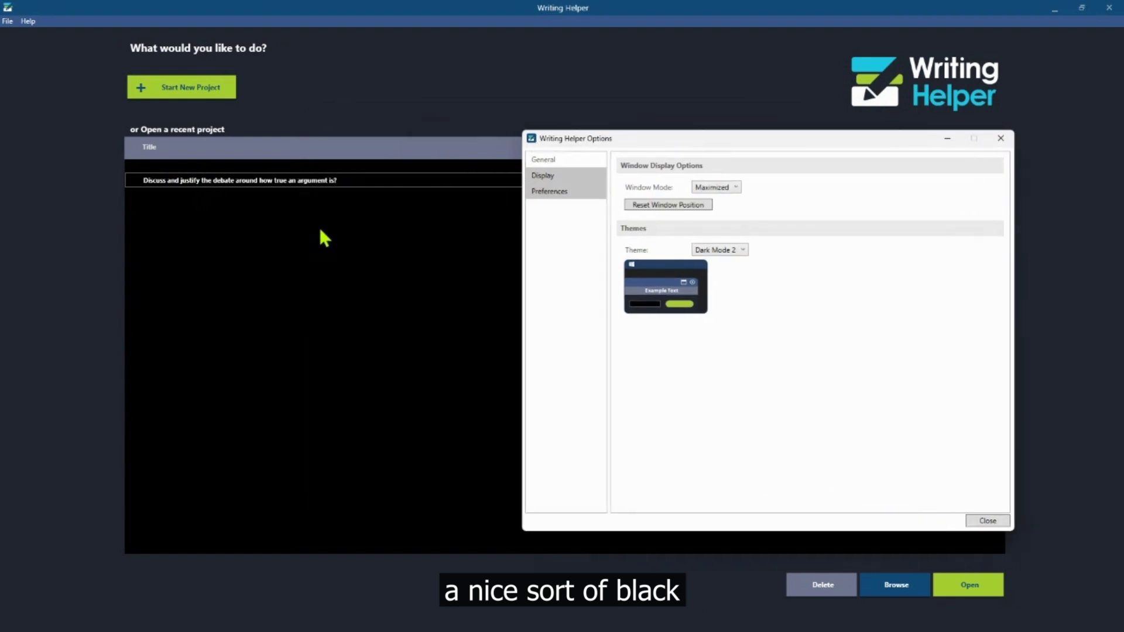
click(742, 252)
click(737, 275)
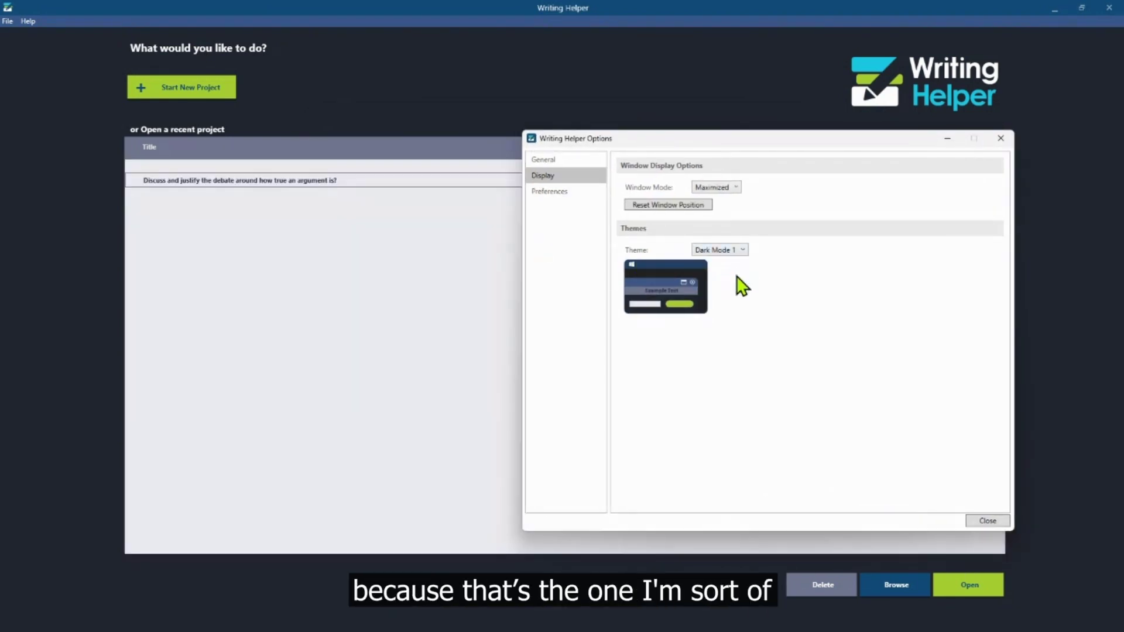
Keep ClaroIdeas PC as the visual mapping format in General settings and close the Options dialog
click(582, 162)
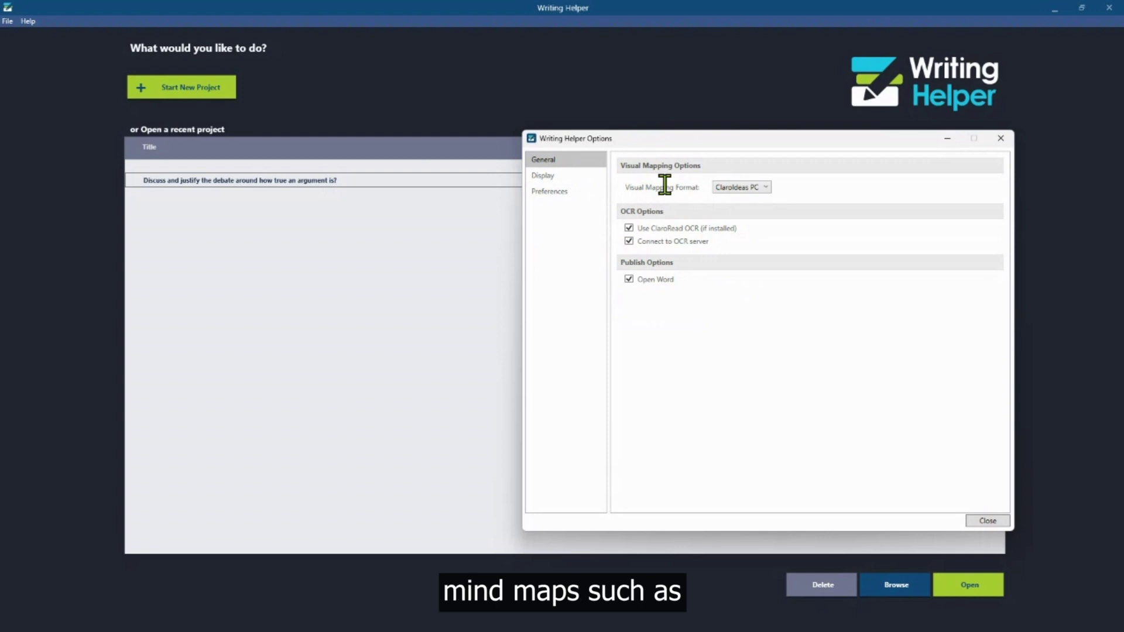
click(771, 189)
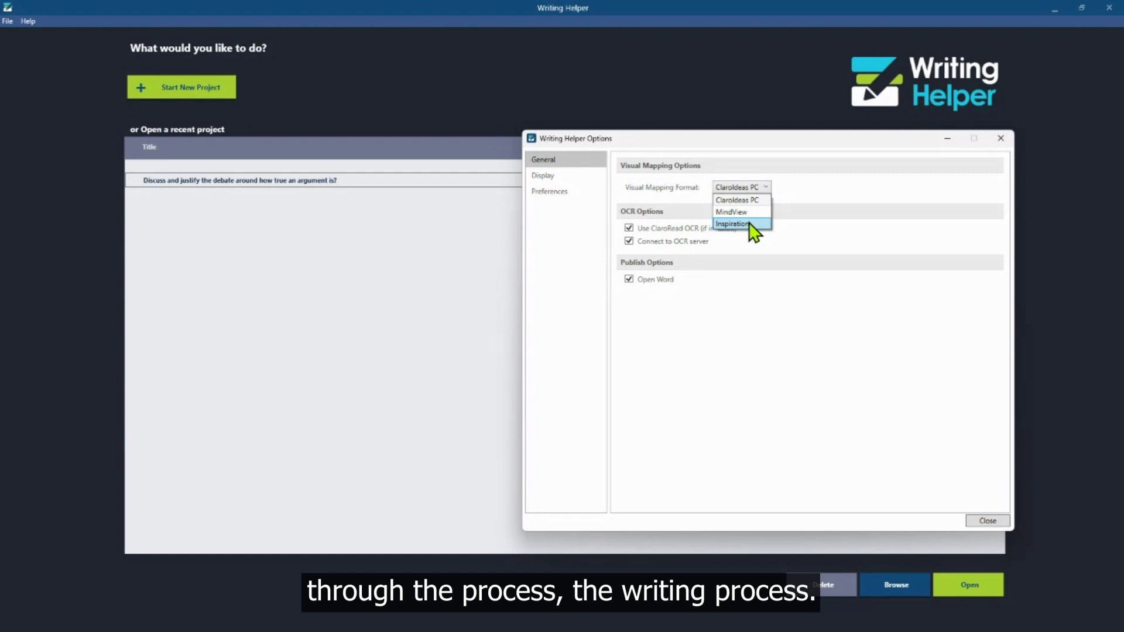
click(1001, 139)
click(1001, 139)
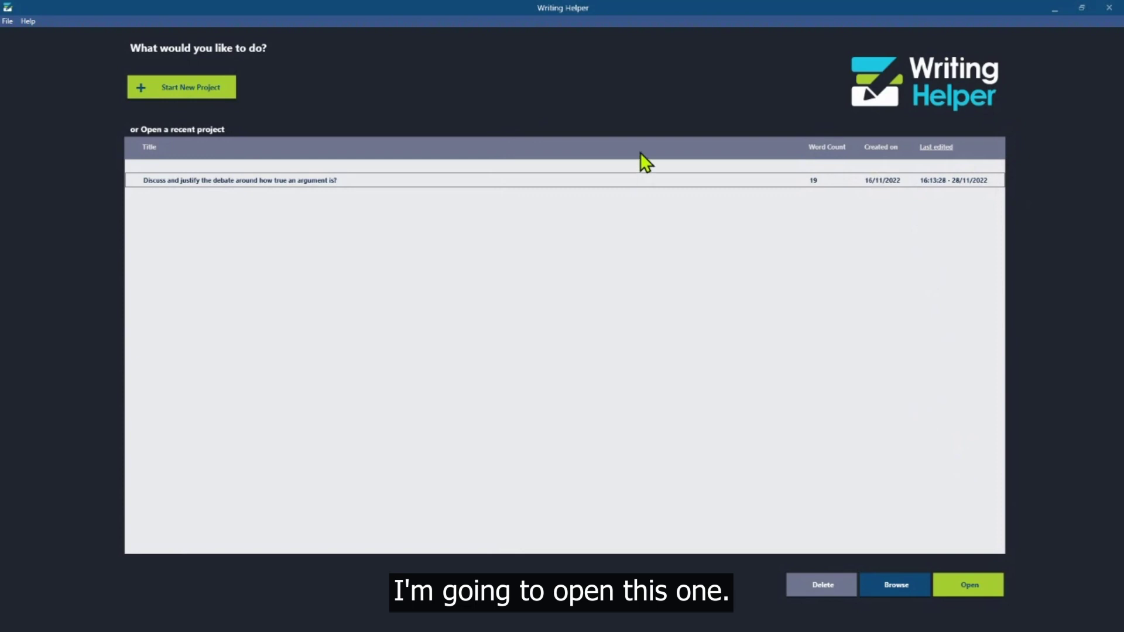
Open the recent debate essay project and set its target word count to 2000 on the Details page
click(966, 580)
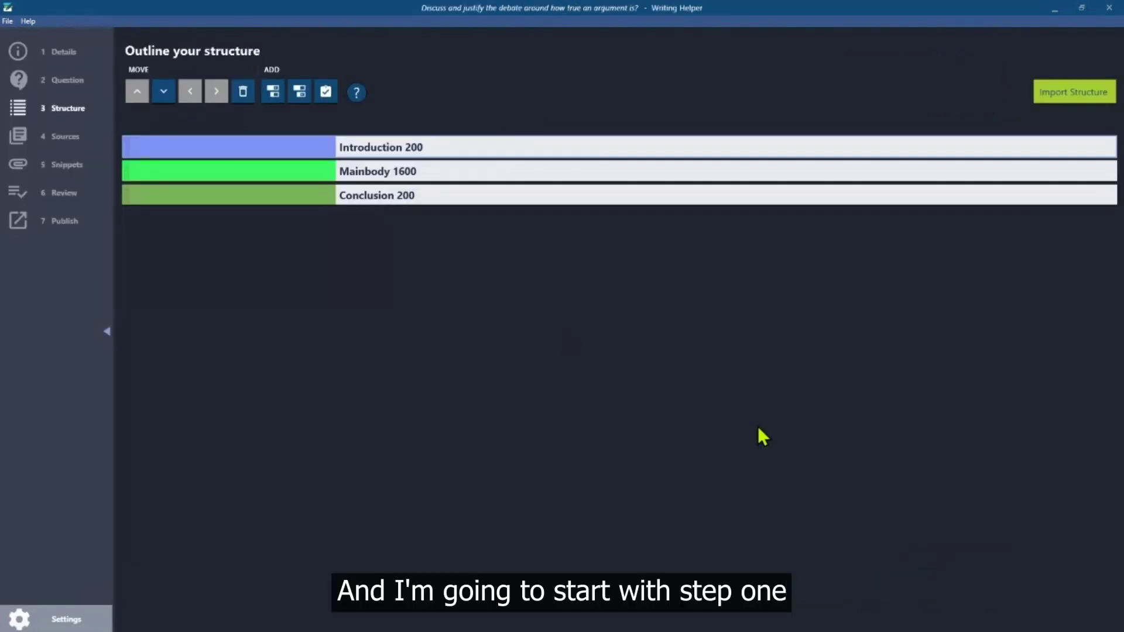
click(68, 62)
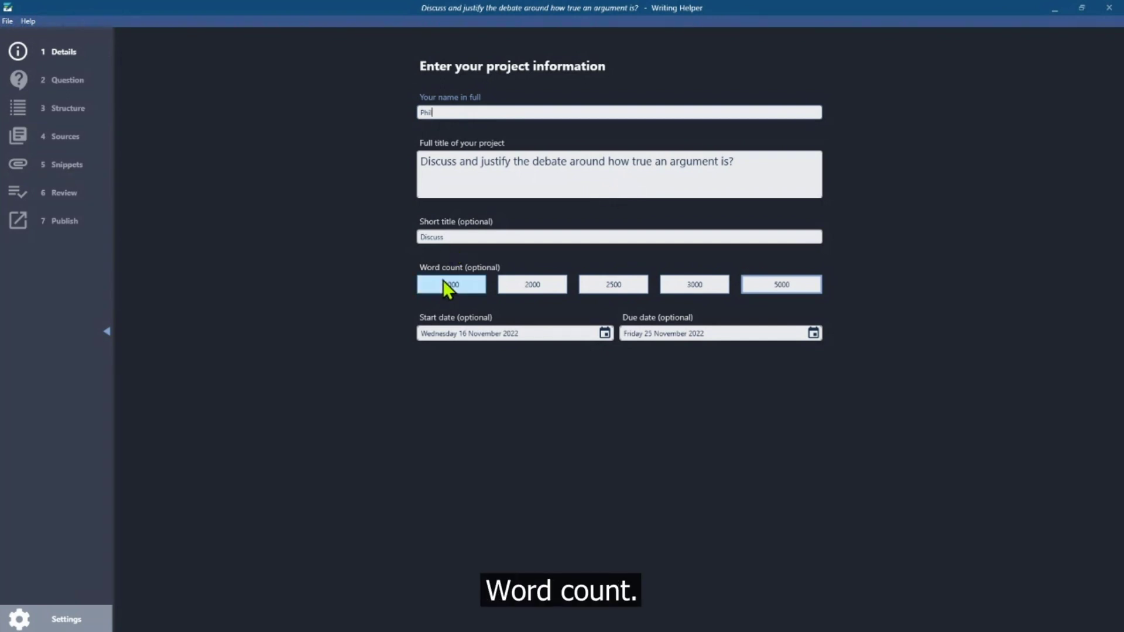
click(543, 285)
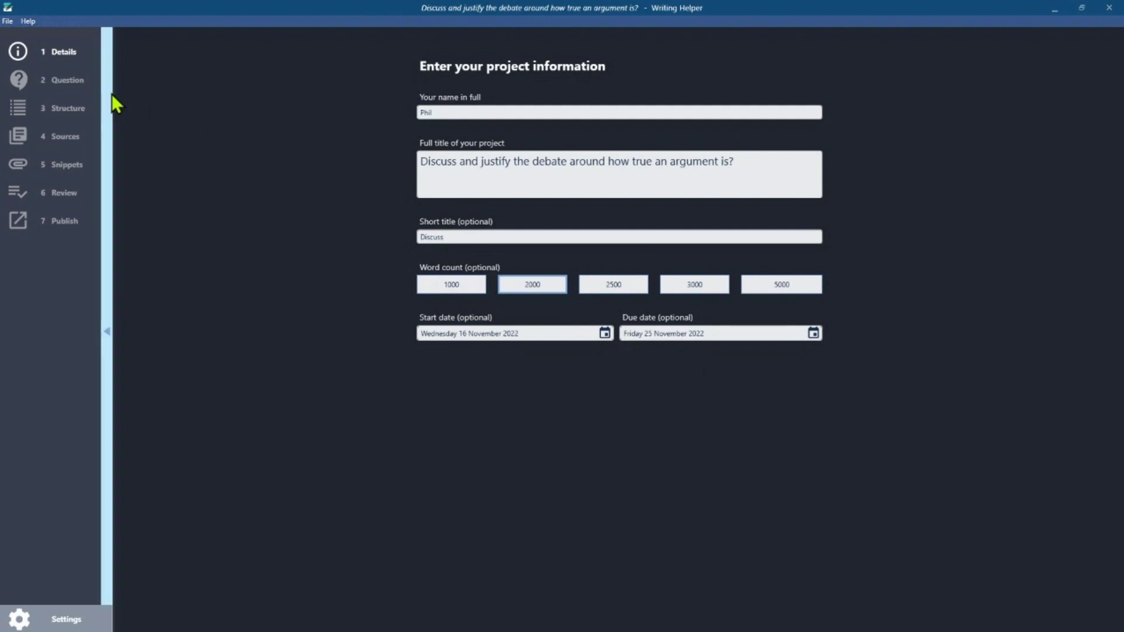
click(86, 83)
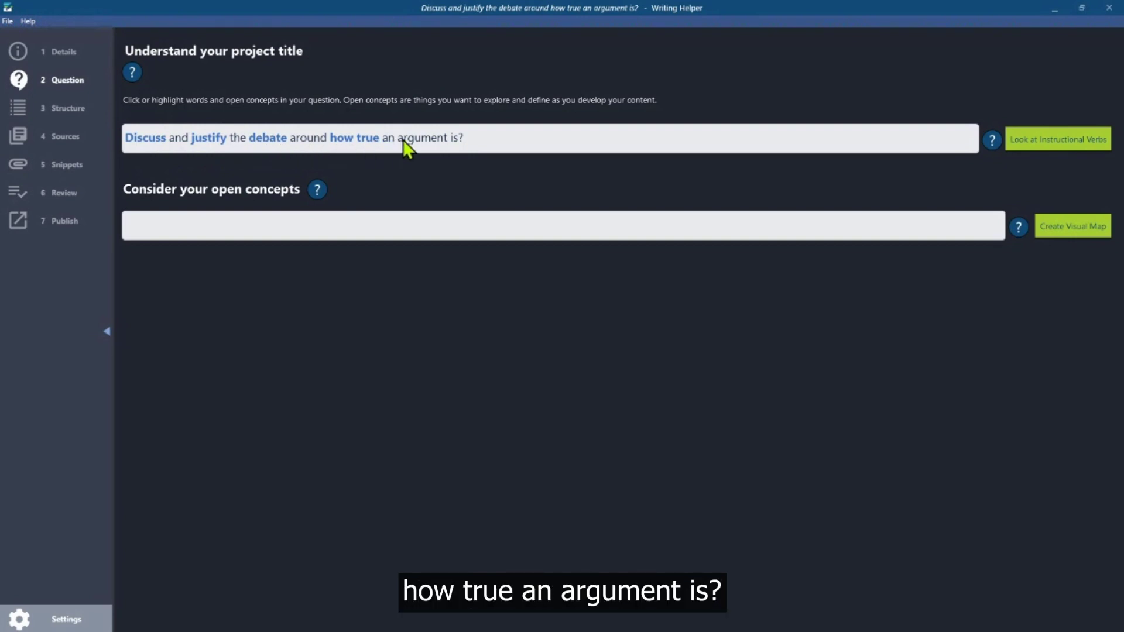
click(71, 62)
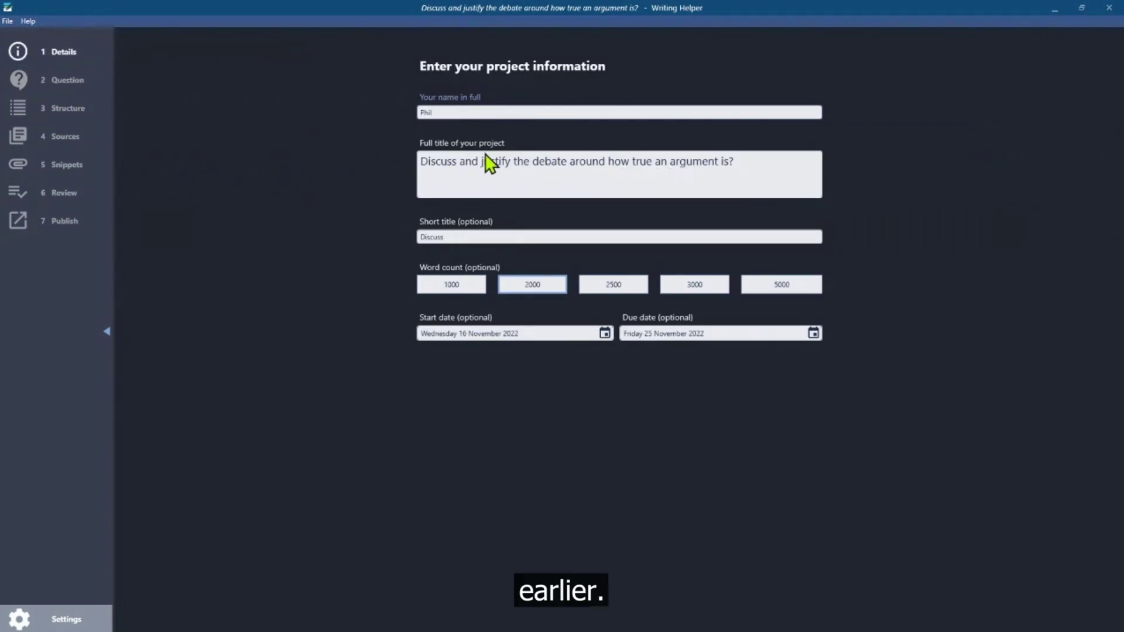
click(82, 82)
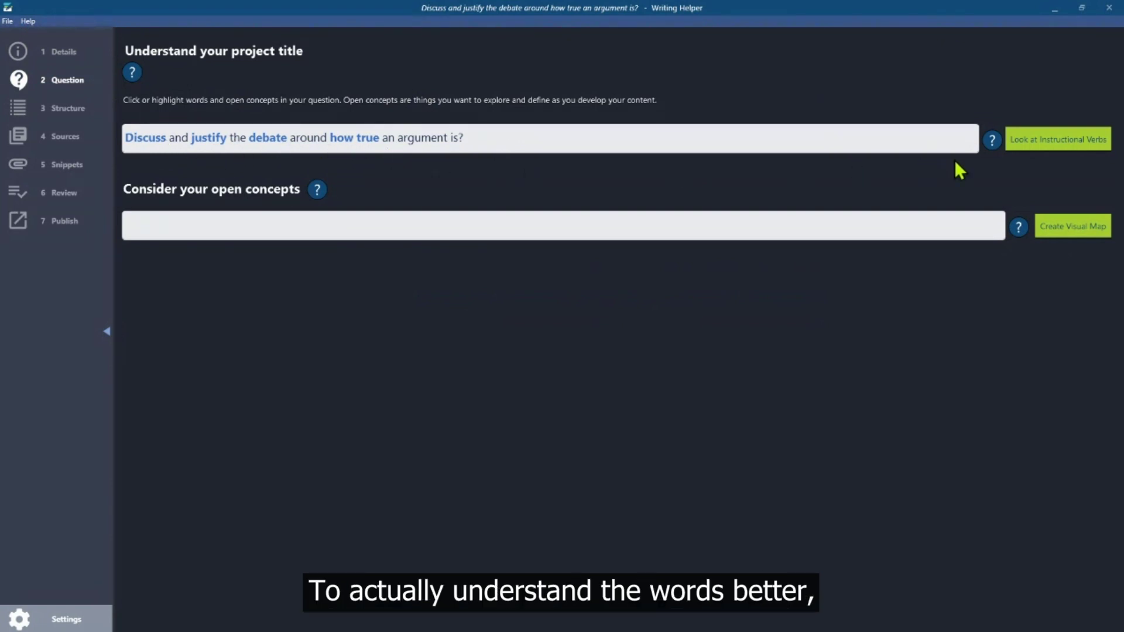
Open the instructional verbs definitions and check the Oxford, Cambridge source of the first Discuss definition
click(1052, 146)
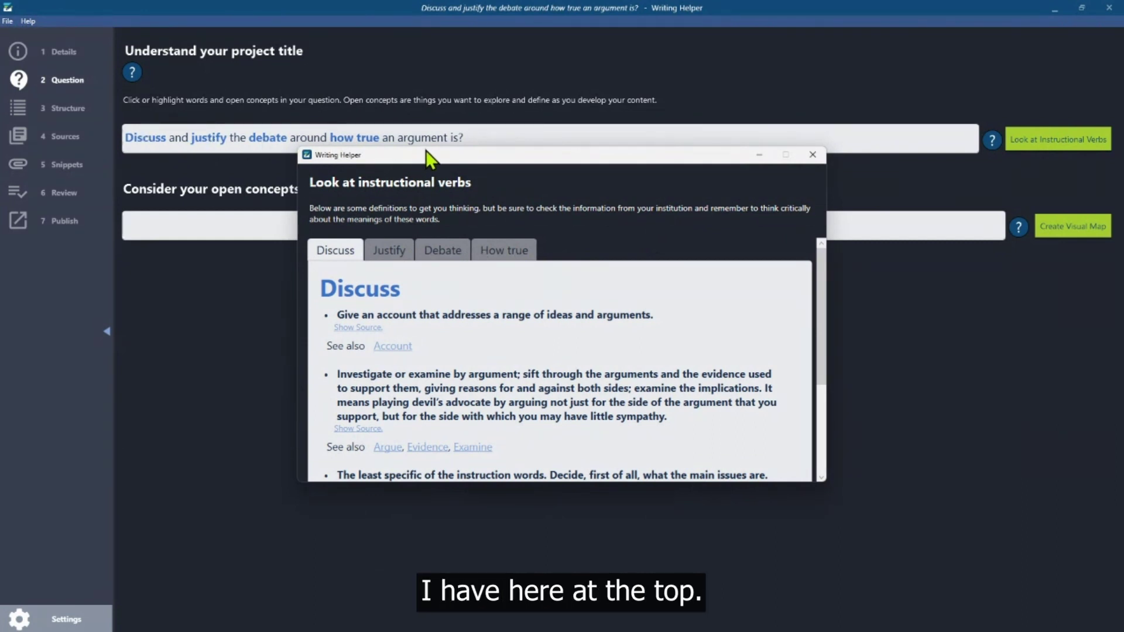
drag(426, 150, 238, 256)
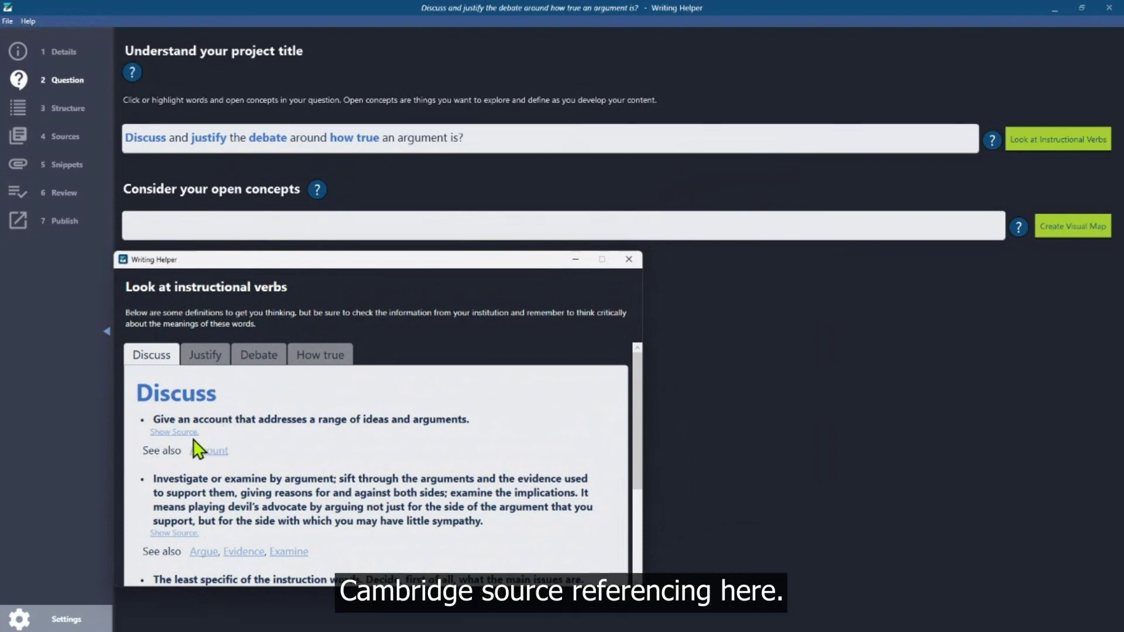
click(174, 432)
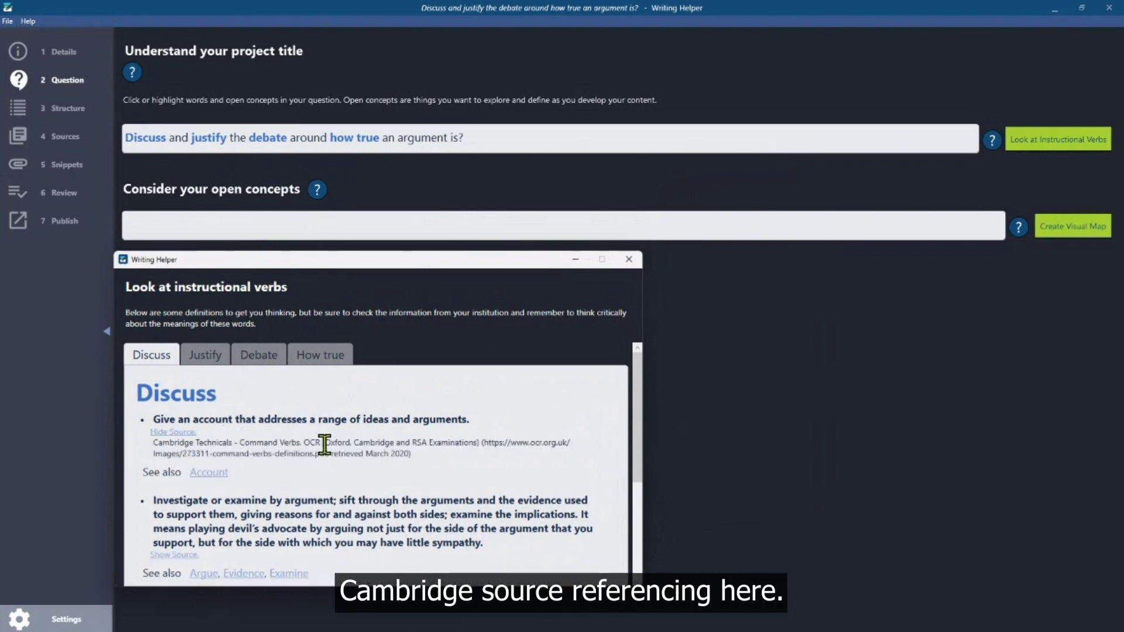
drag(322, 443, 396, 444)
scroll(414, 496, down, 4)
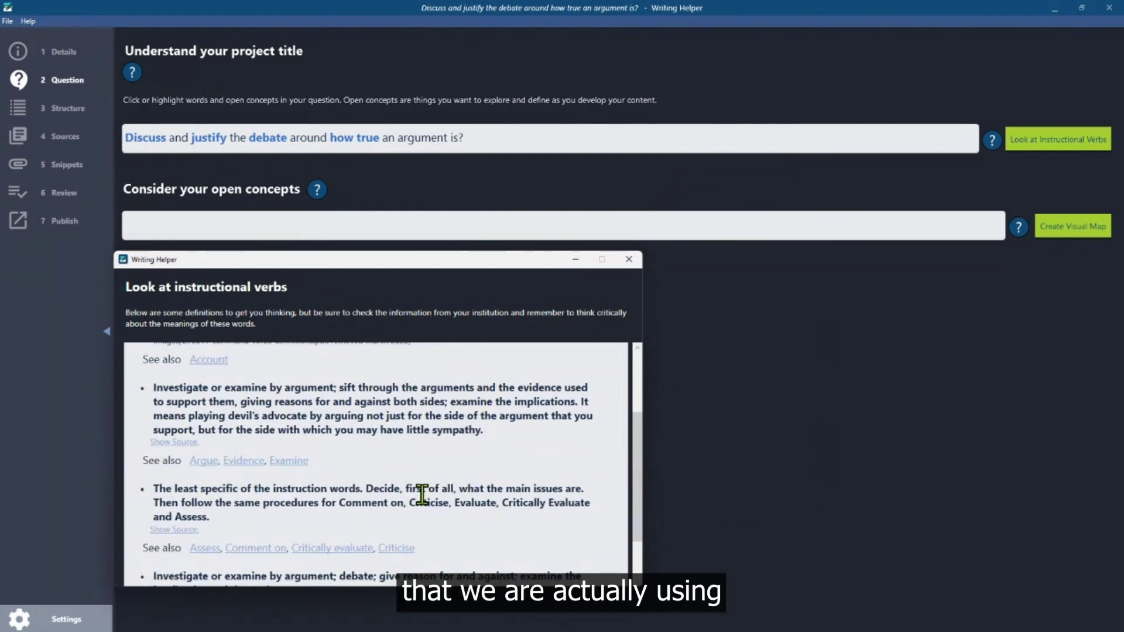
scroll(422, 494, down, 2)
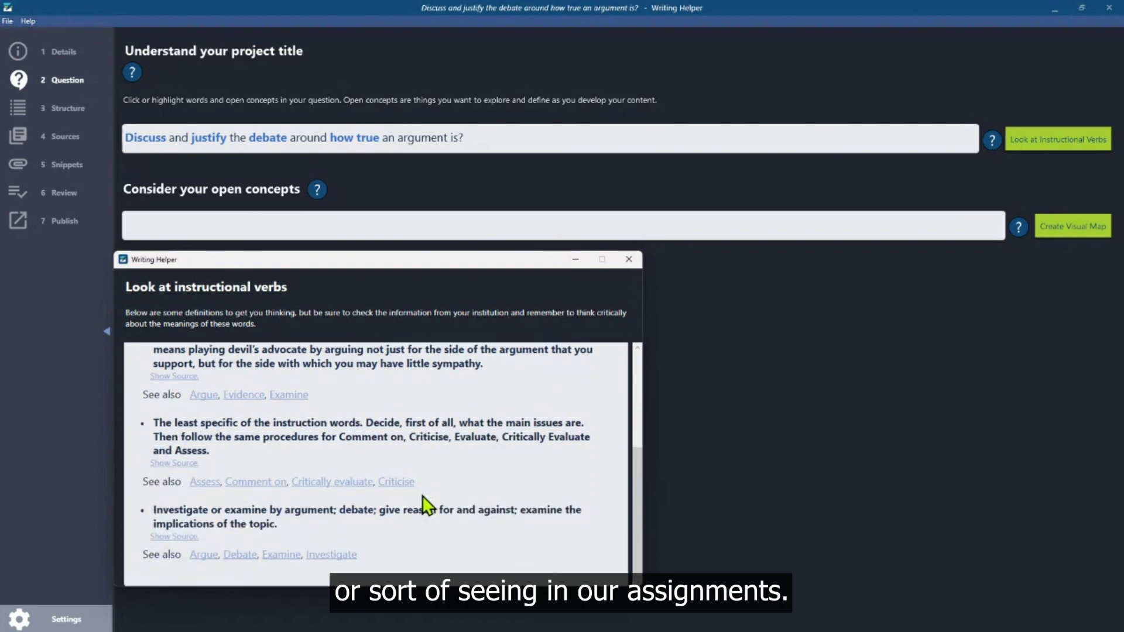
scroll(269, 369, up, 5)
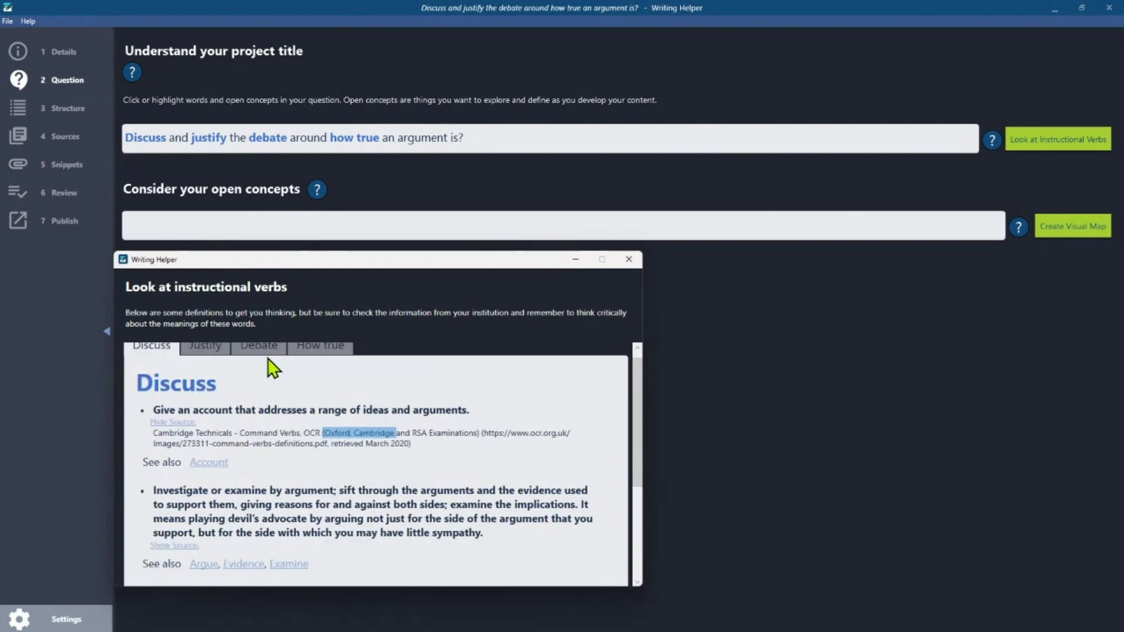
Read the Justify, Debate and How true definitions, then close the definitions window
click(214, 353)
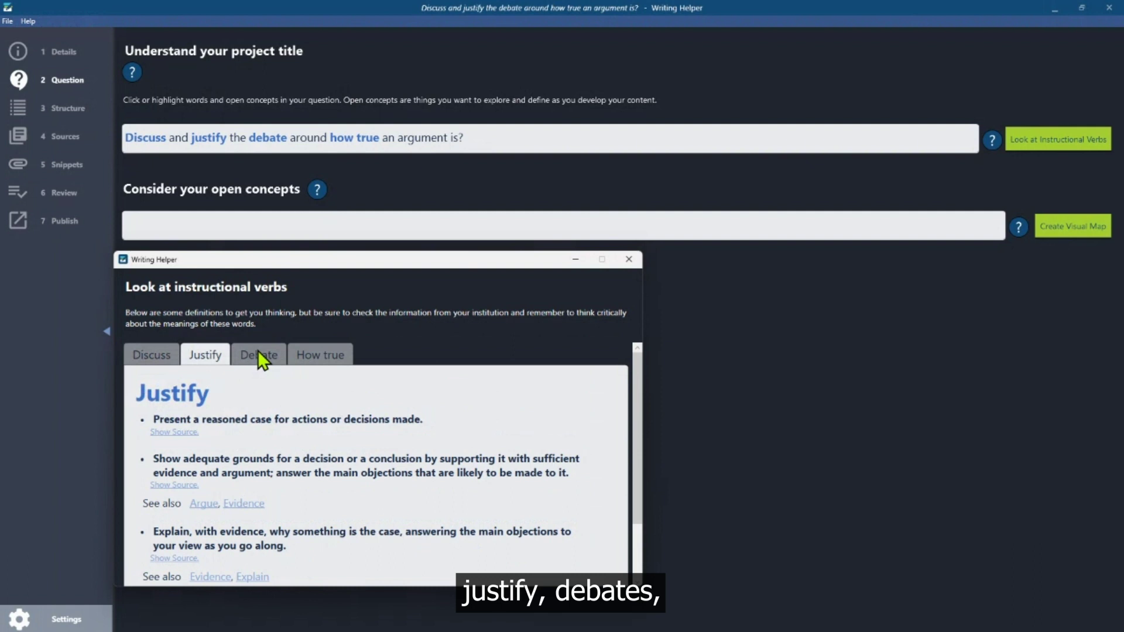
click(258, 351)
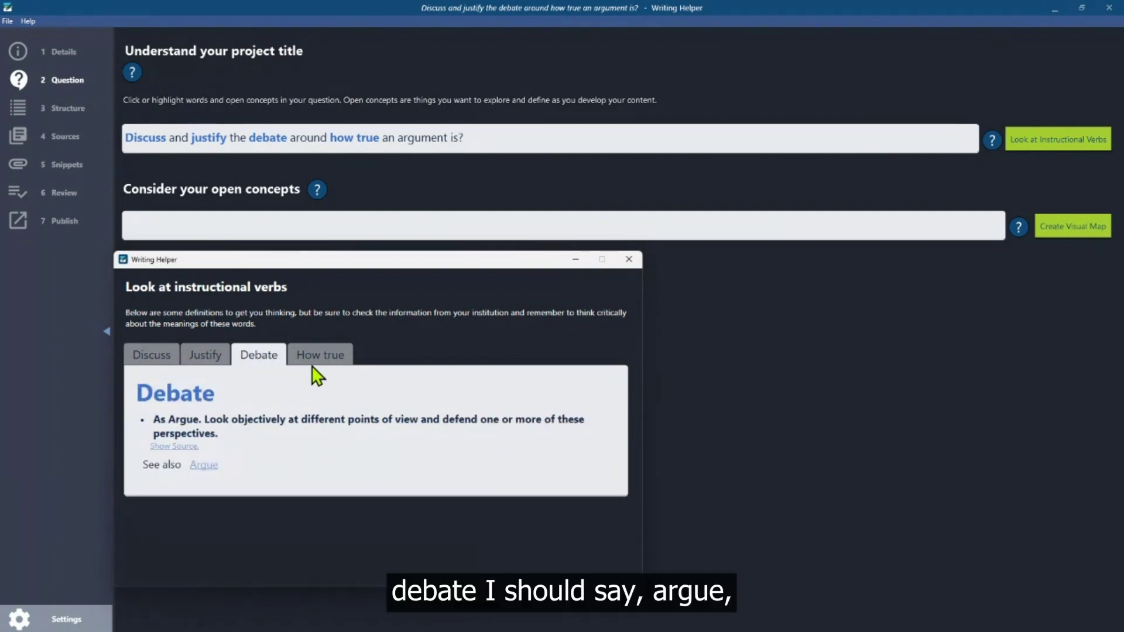
click(335, 358)
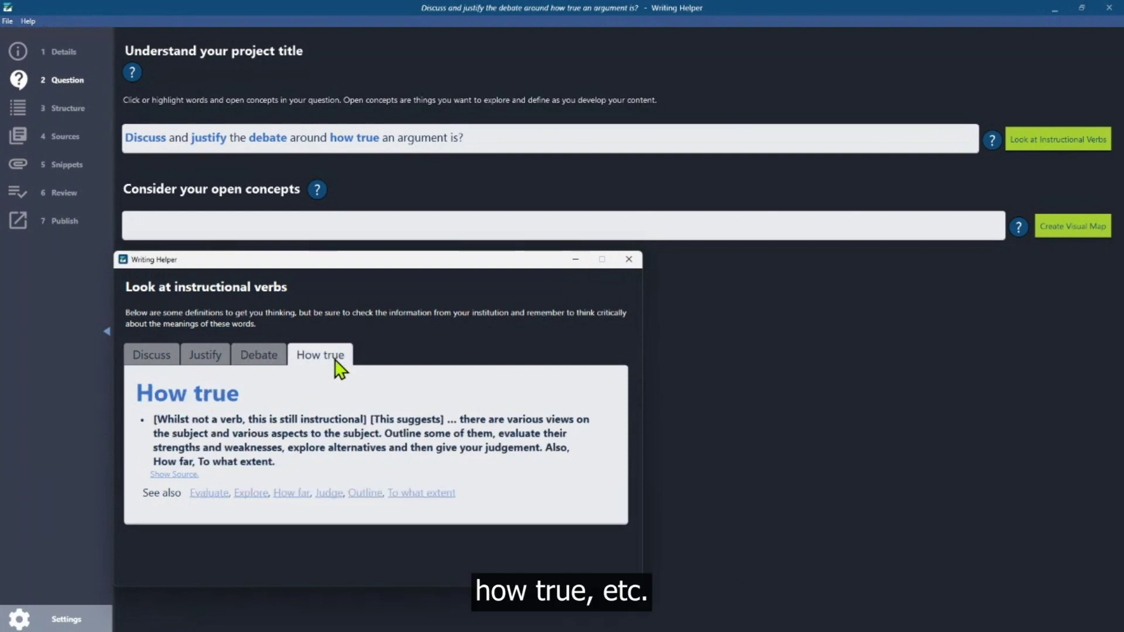
click(626, 261)
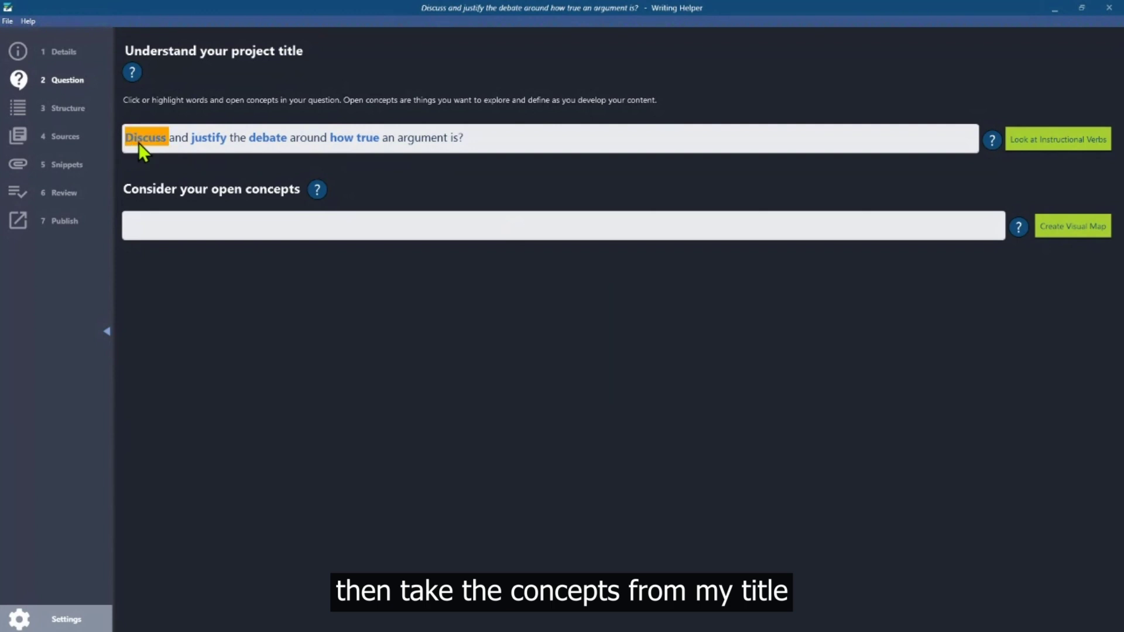
Highlight 'discuss and justify', 'debate', 'how true' and 'argument' in the question title
drag(174, 143, 197, 147)
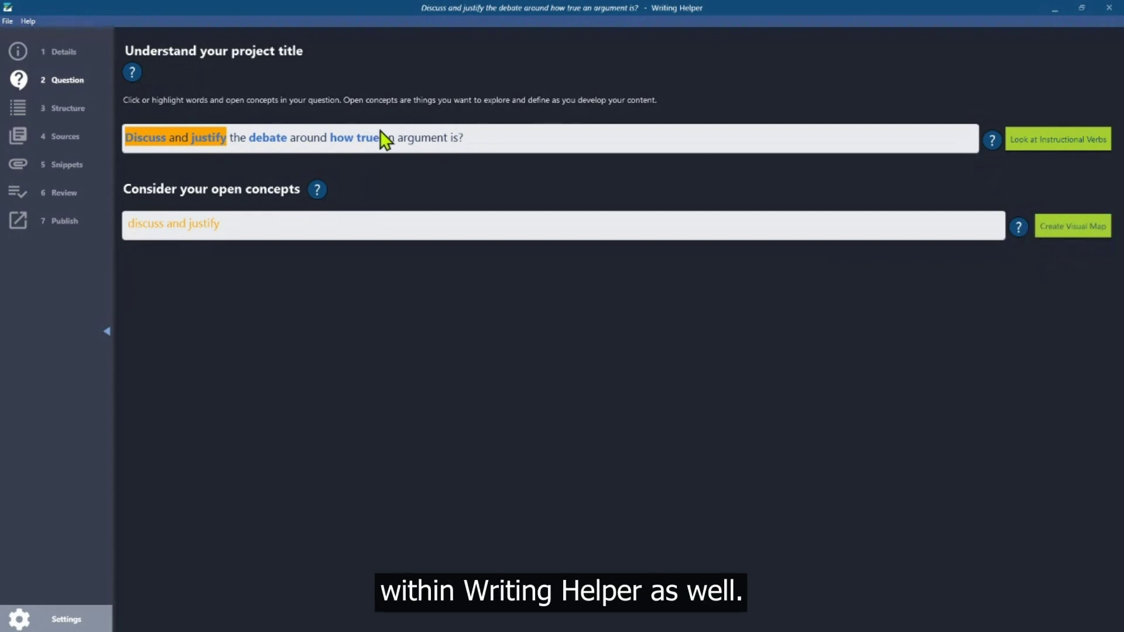
click(274, 143)
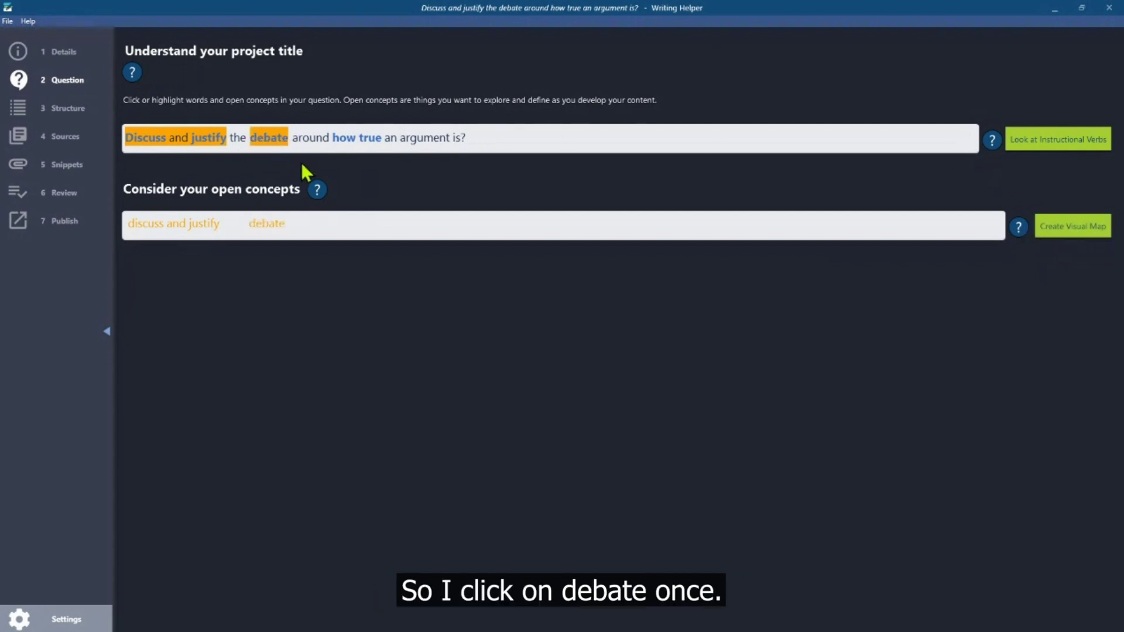
drag(342, 143, 363, 142)
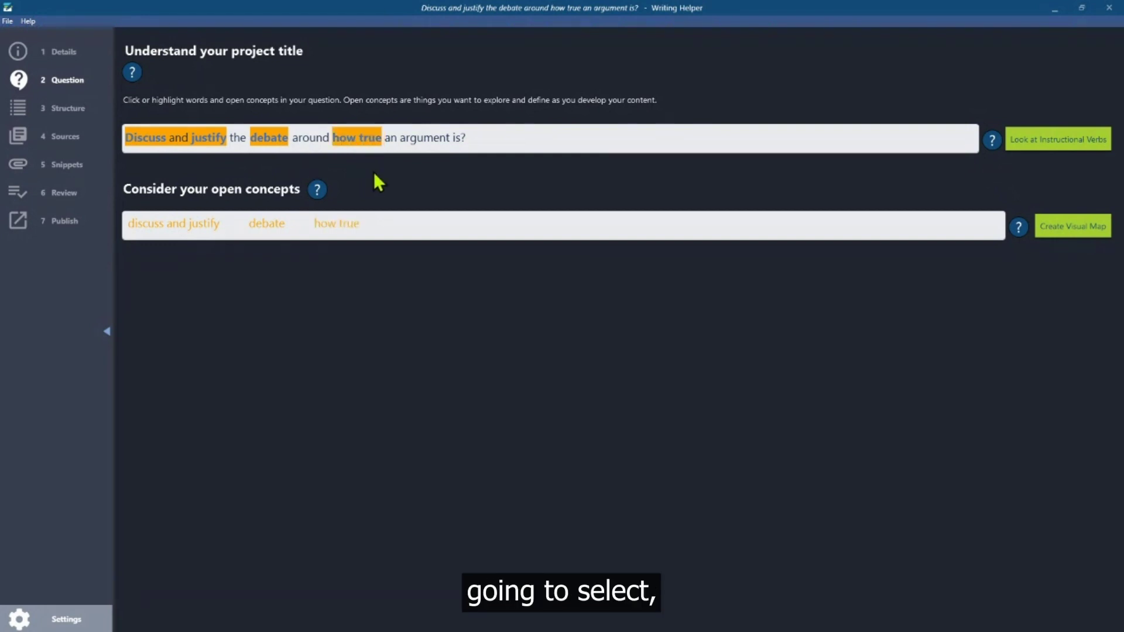
click(411, 145)
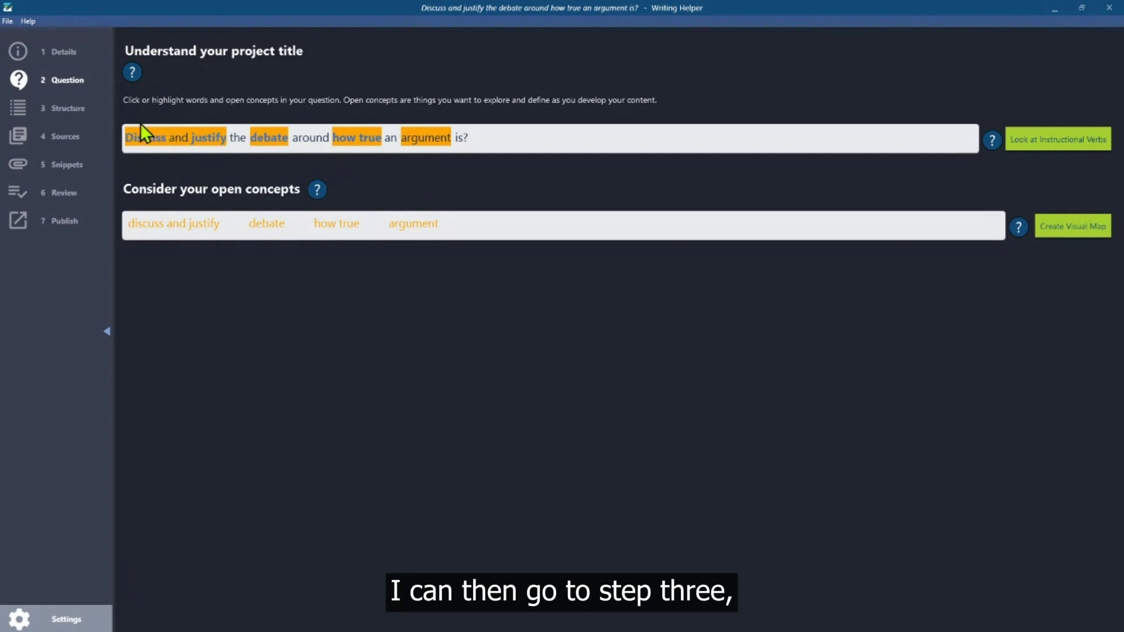
In Structure, add a 'New Mainbody' section, delete it again, and try moving the Mainbody section
click(73, 113)
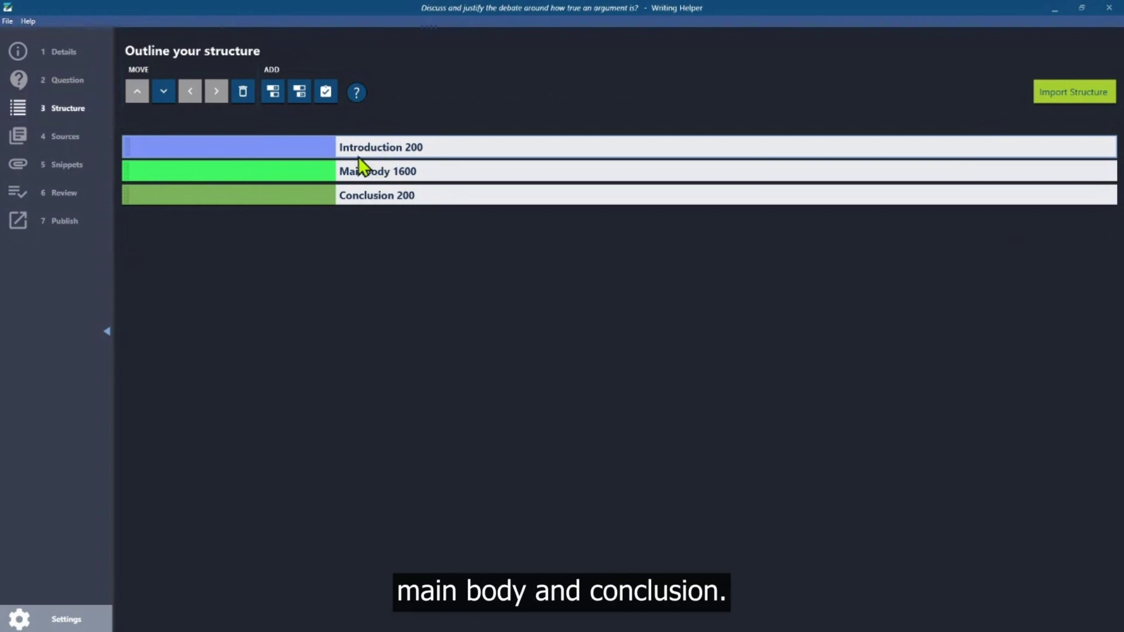
click(271, 91)
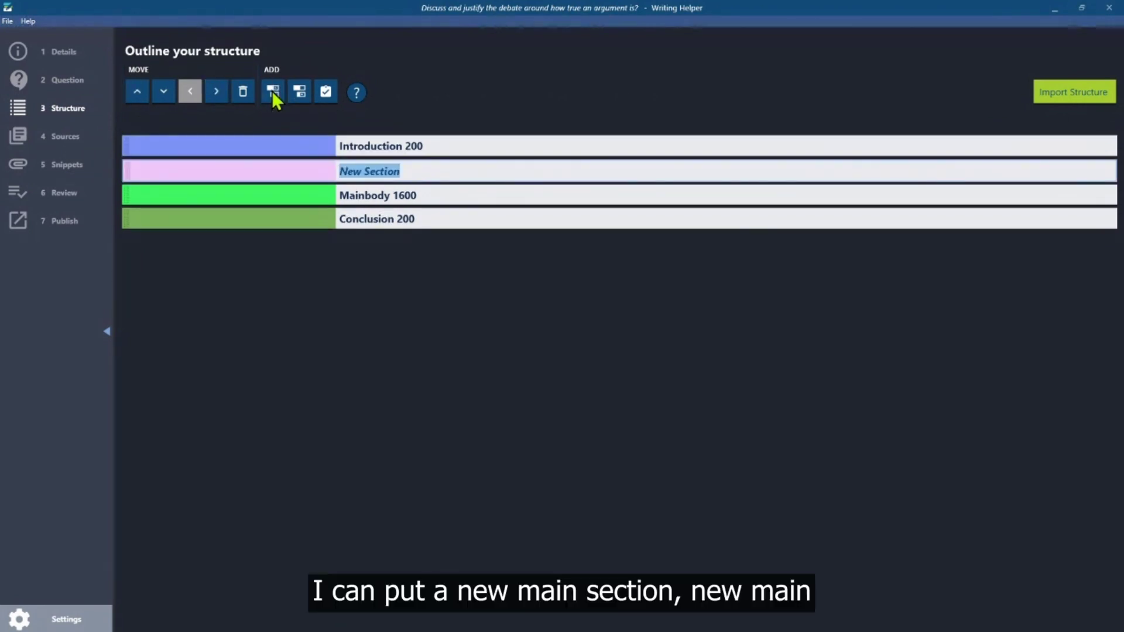
text(New)
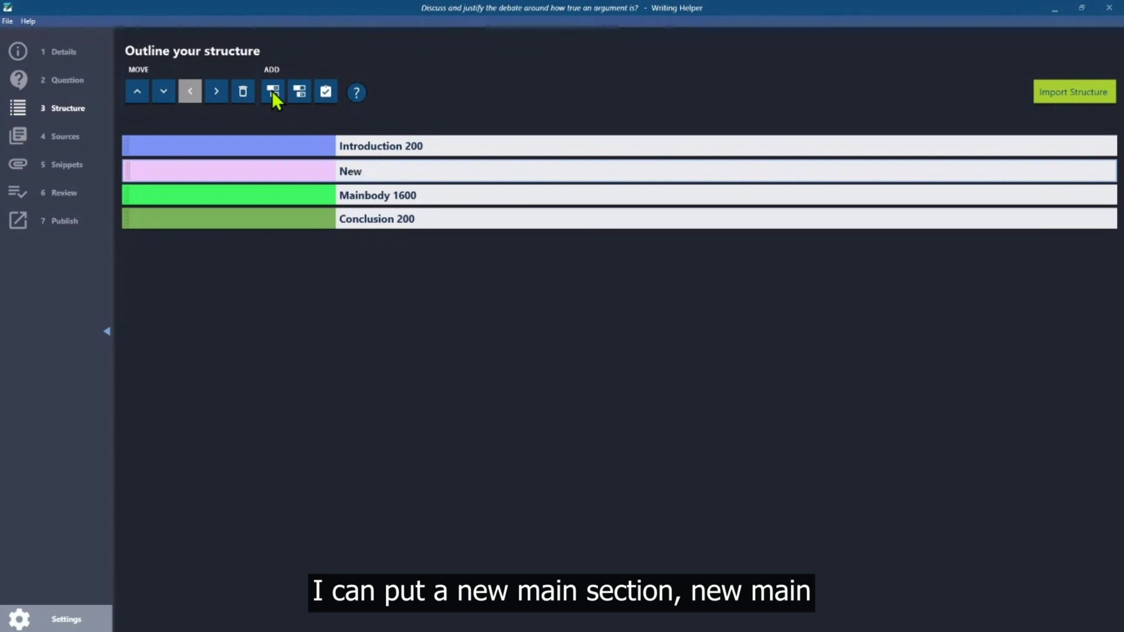
text( Mainbo)
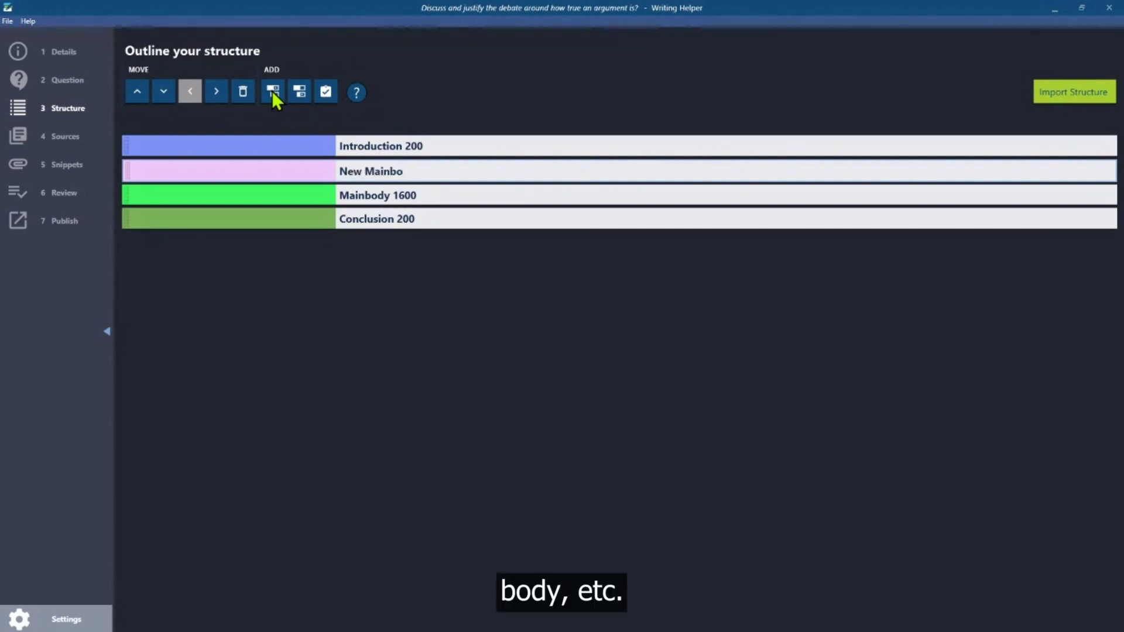
text(dy)
mouse_move(274, 174)
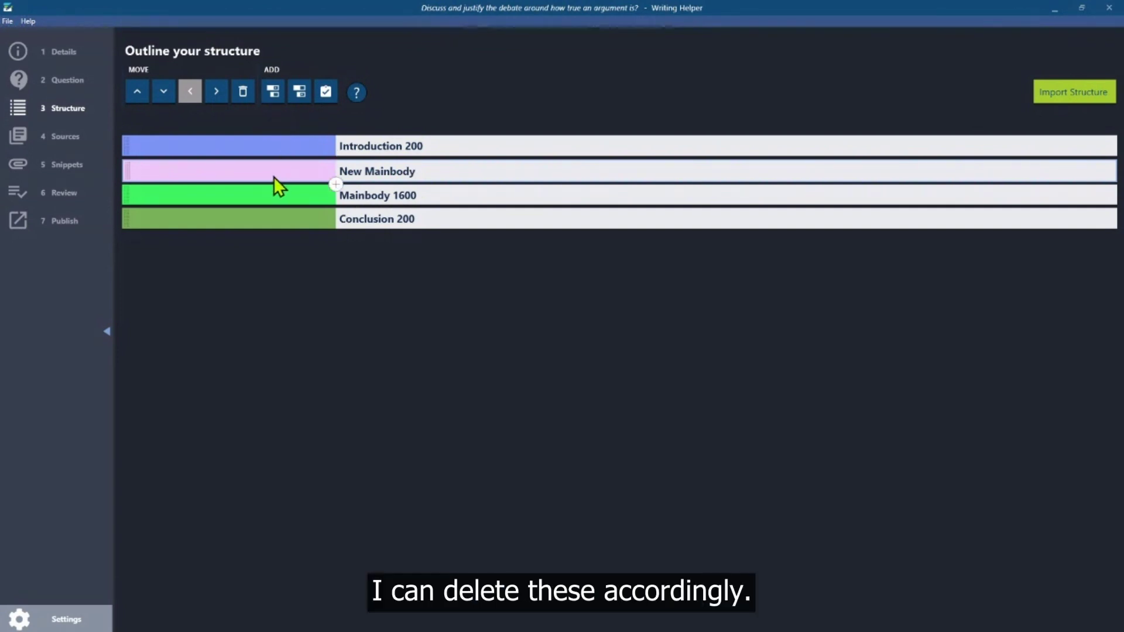
click(243, 91)
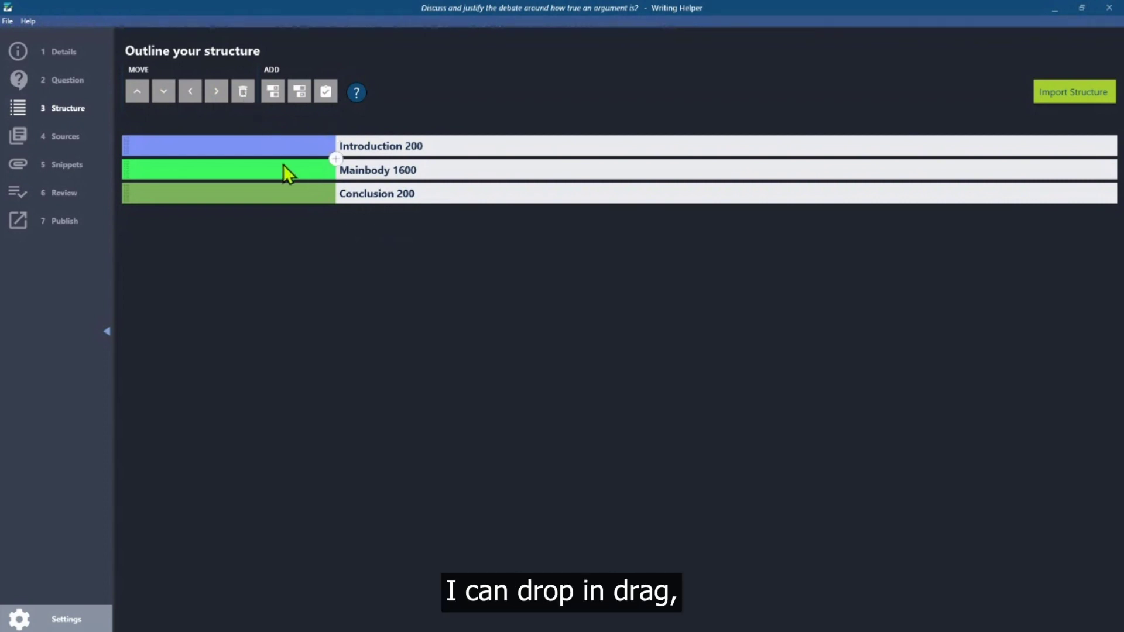
drag(283, 165, 230, 153)
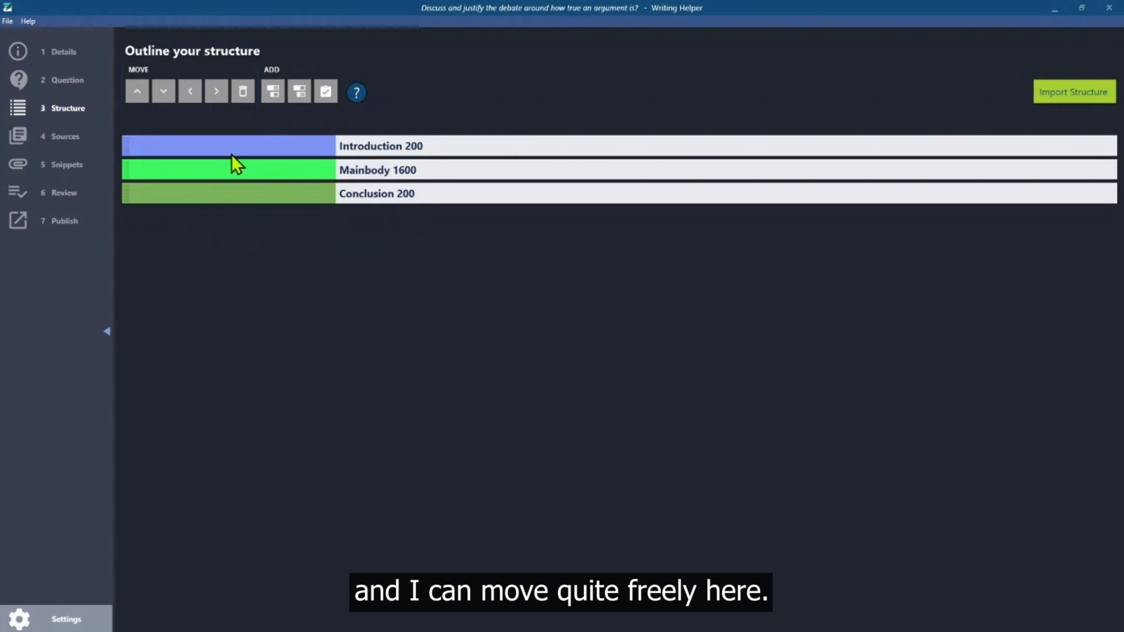
click(298, 147)
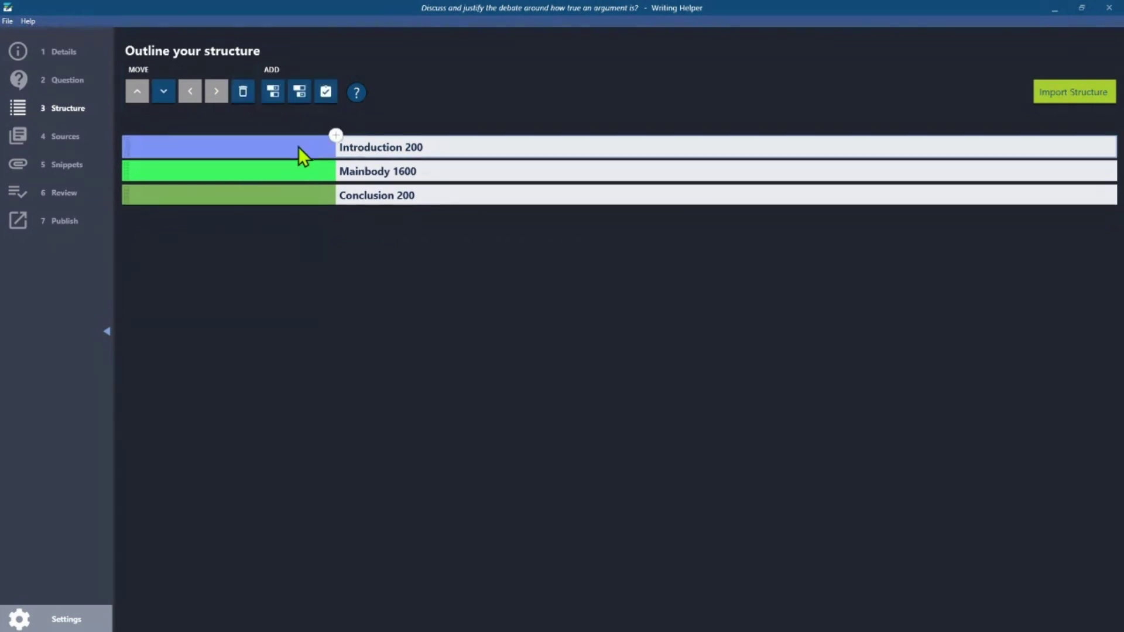
Add a subsection under Introduction named 'discuss and justify', copied from the Question's open concepts
click(305, 93)
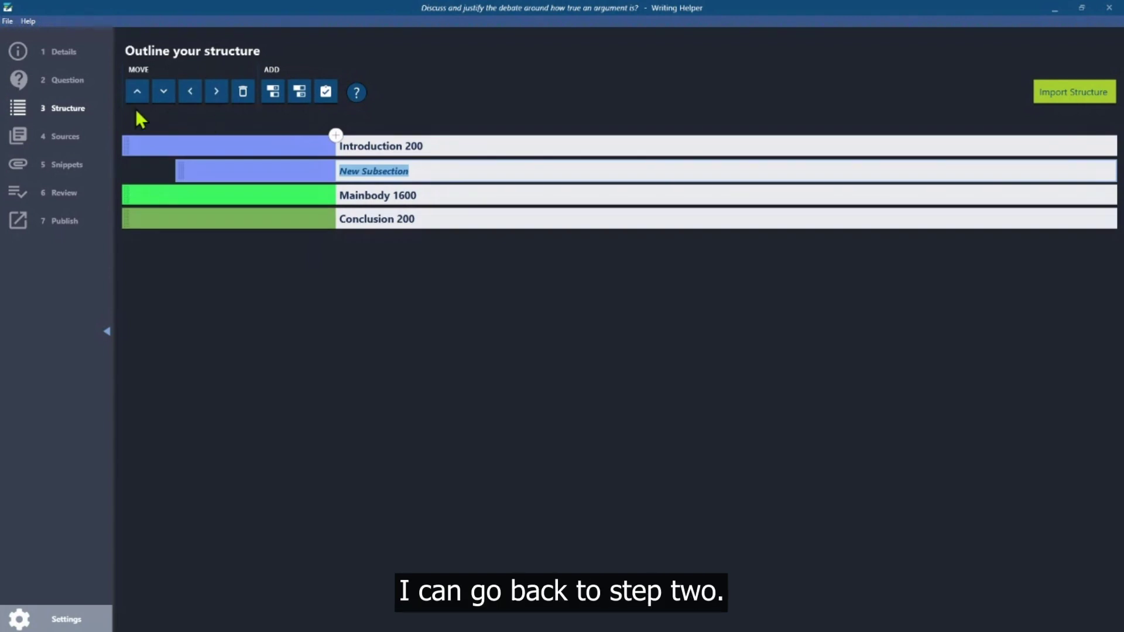
click(73, 89)
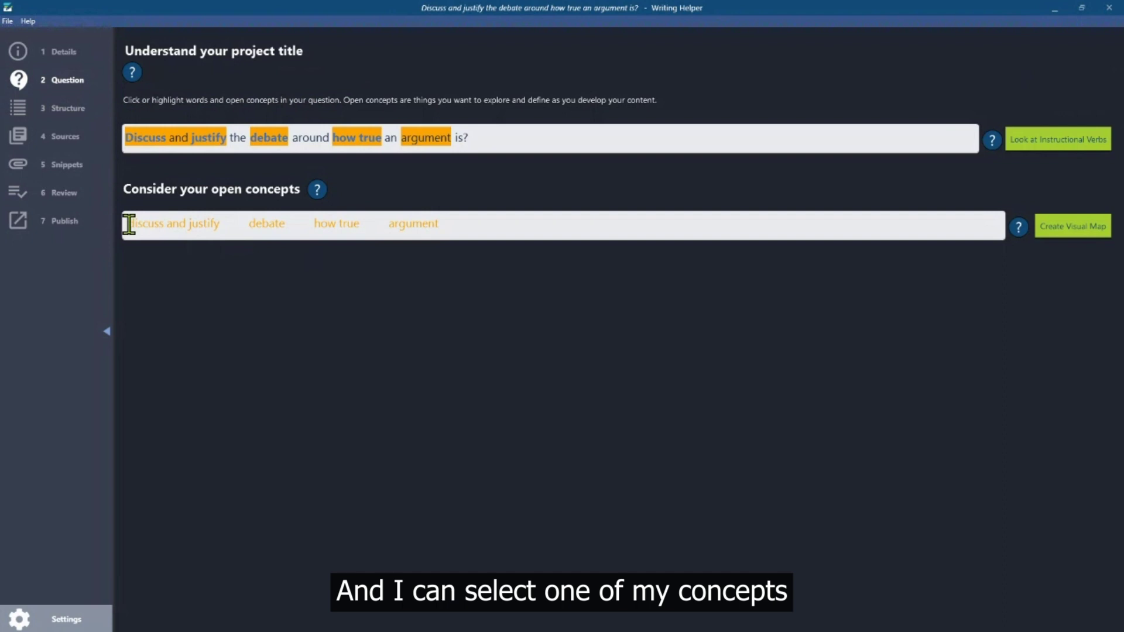
drag(129, 224, 226, 226)
key(ctrl+c)
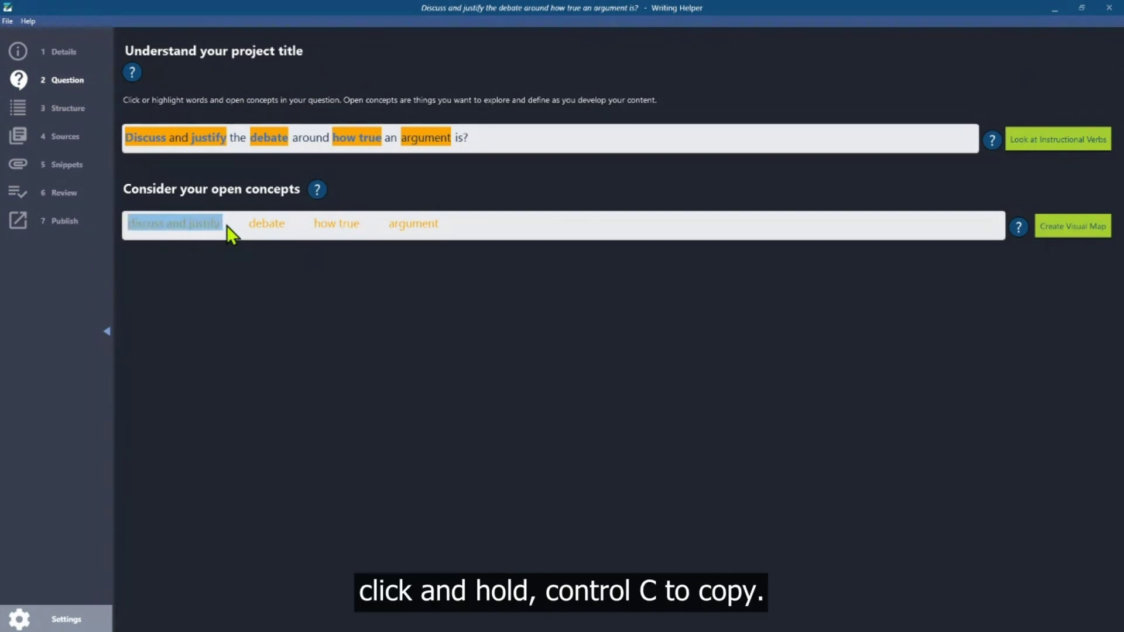
click(81, 116)
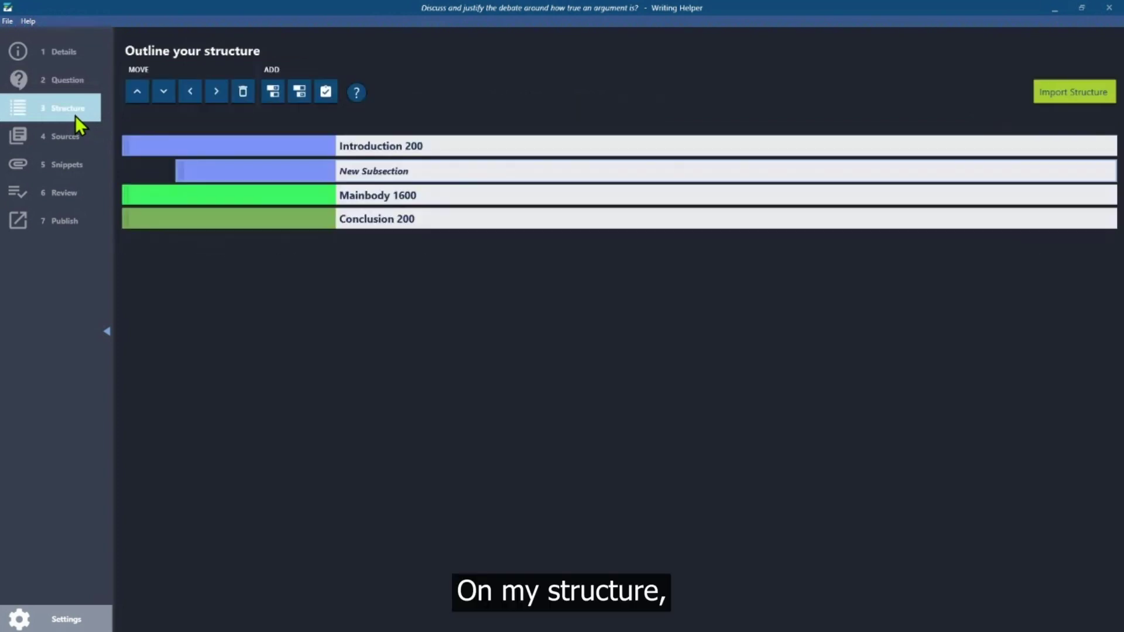
click(424, 171)
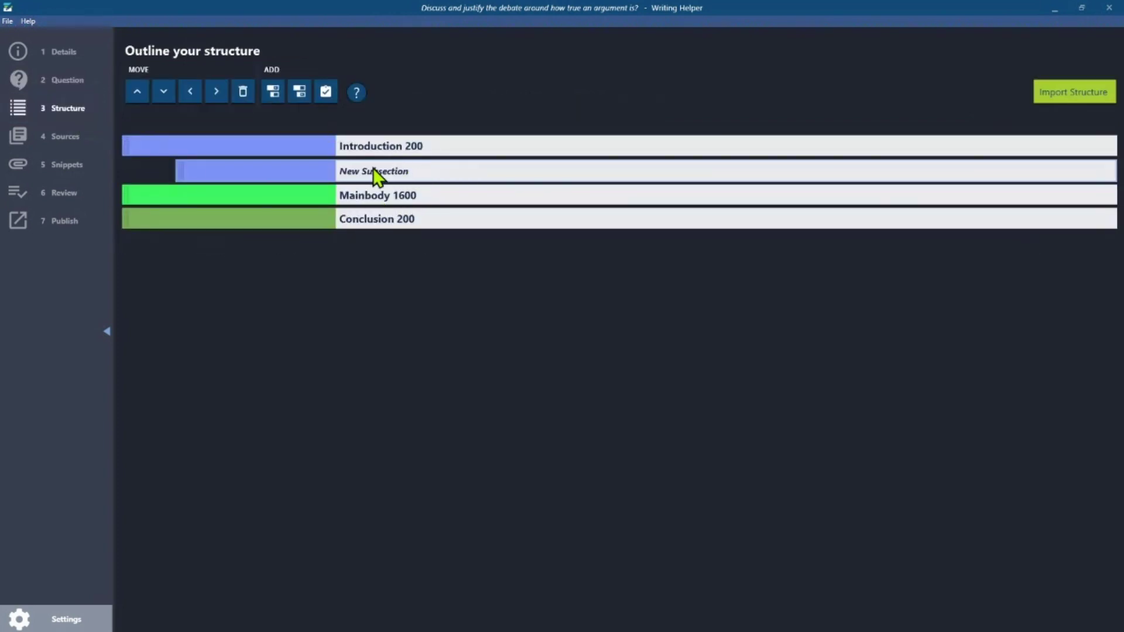
click(341, 171)
key(ctrl+v)
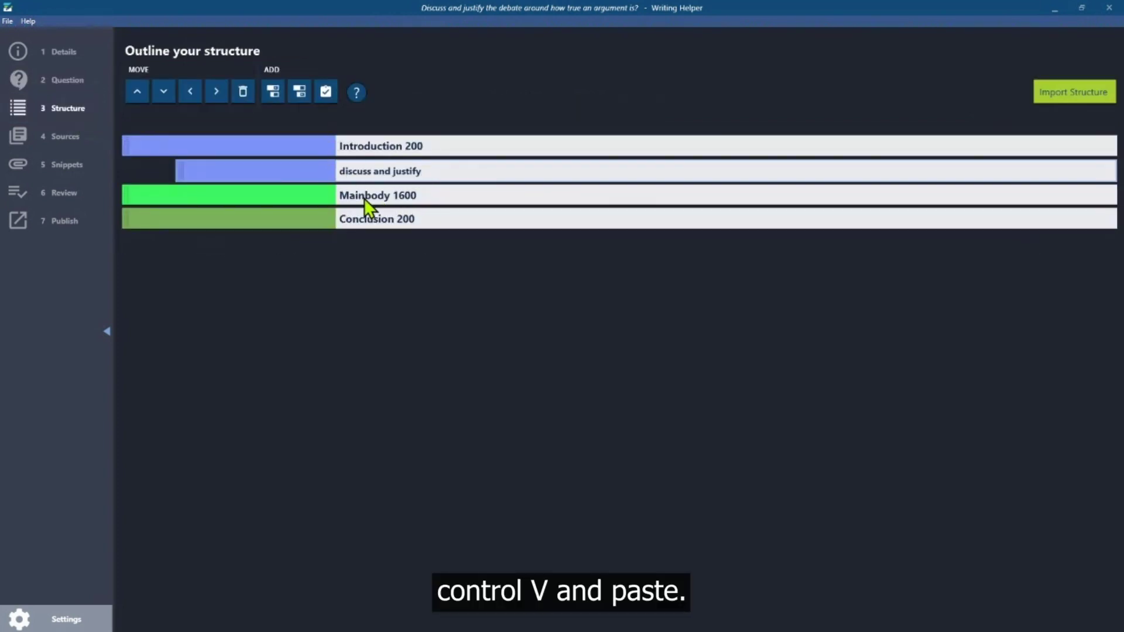
mouse_move(258, 167)
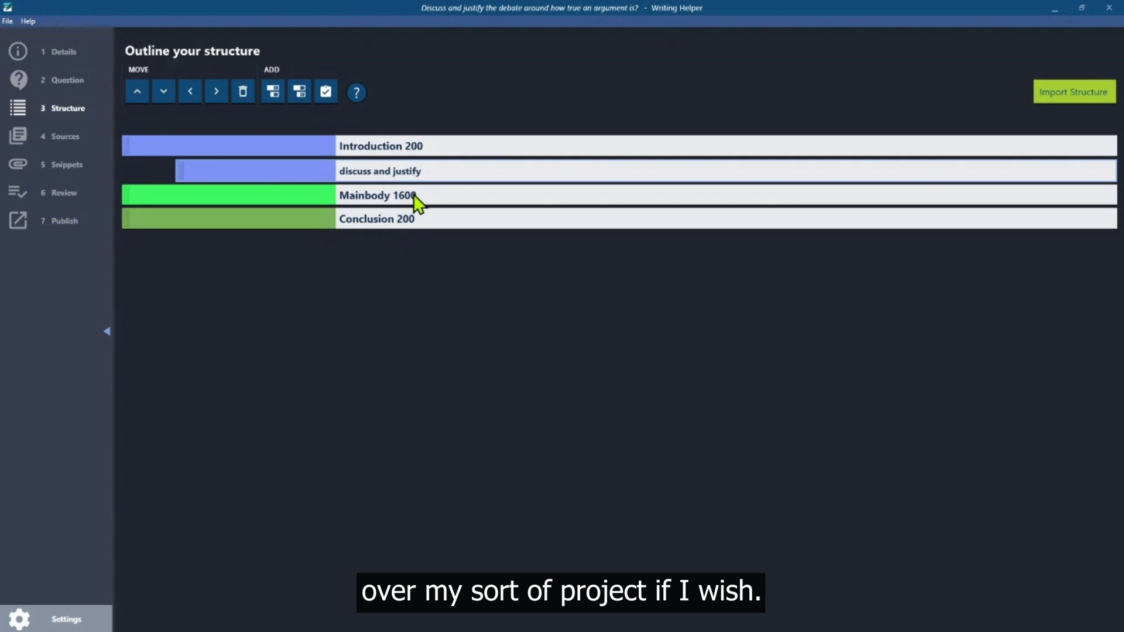
Add another Introduction subsection named 'how true', copied from the question, with a new task beneath it
click(302, 97)
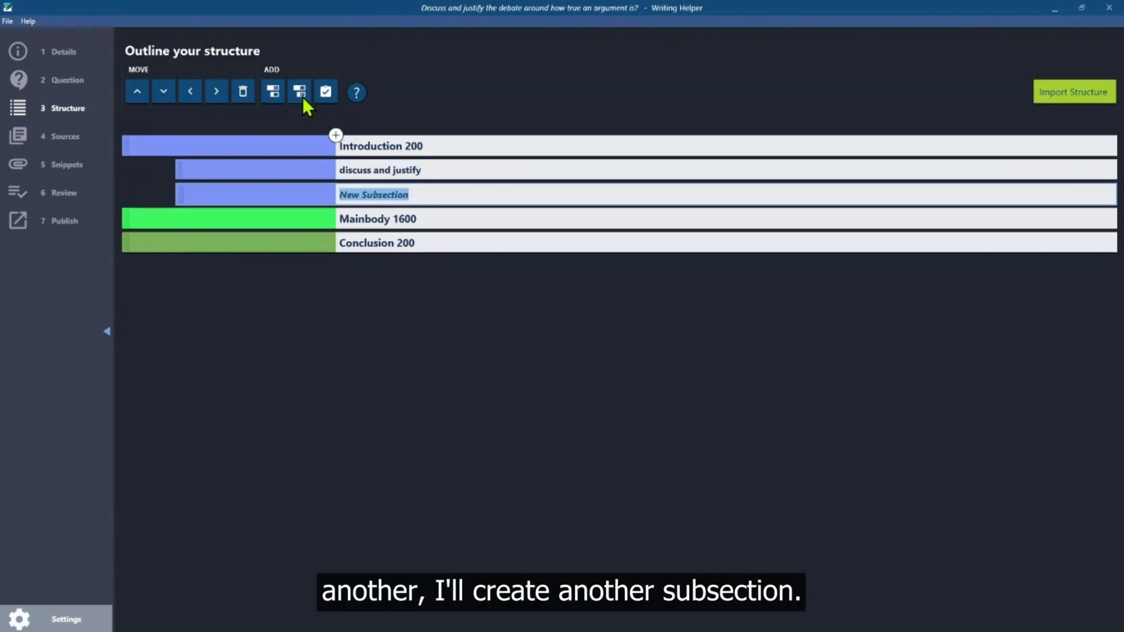
click(74, 88)
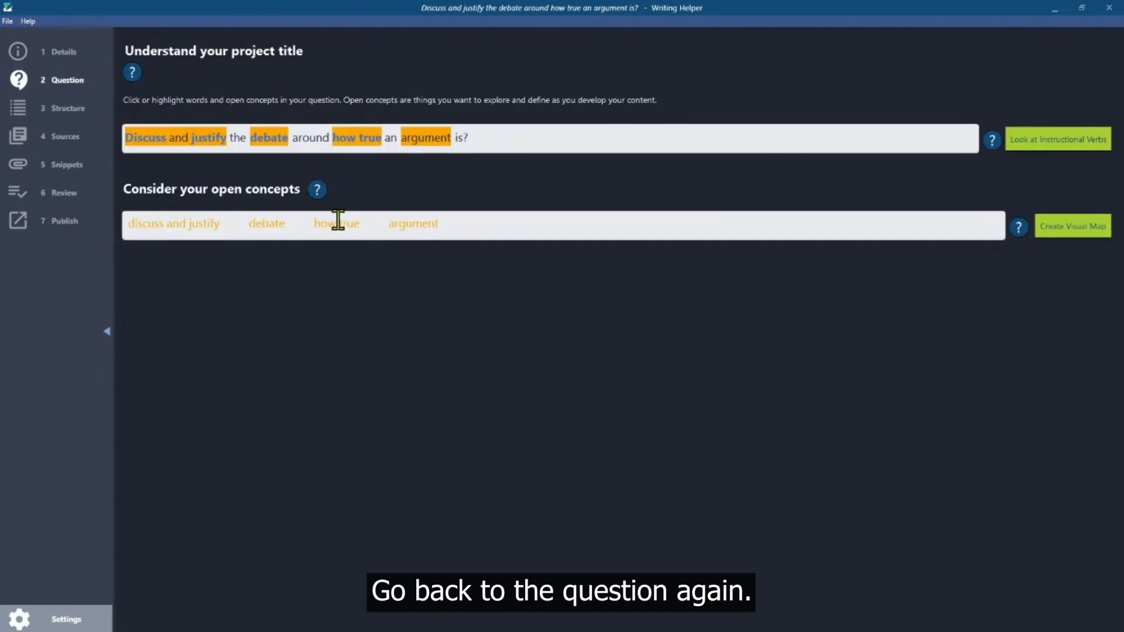
drag(314, 224, 357, 226)
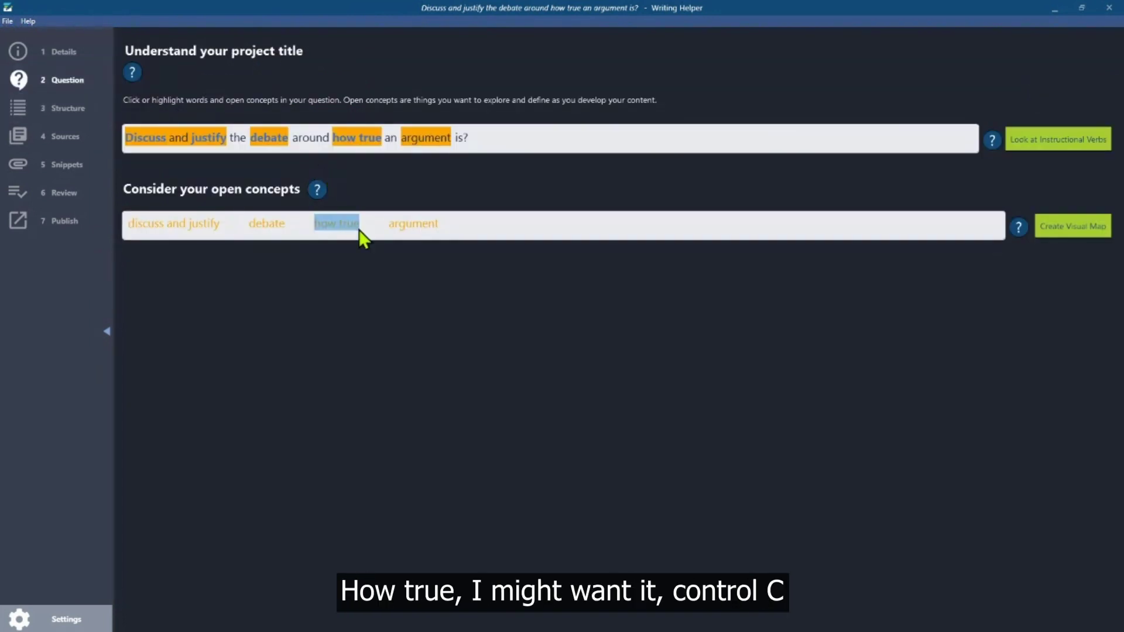
key(ctrl+c)
click(54, 110)
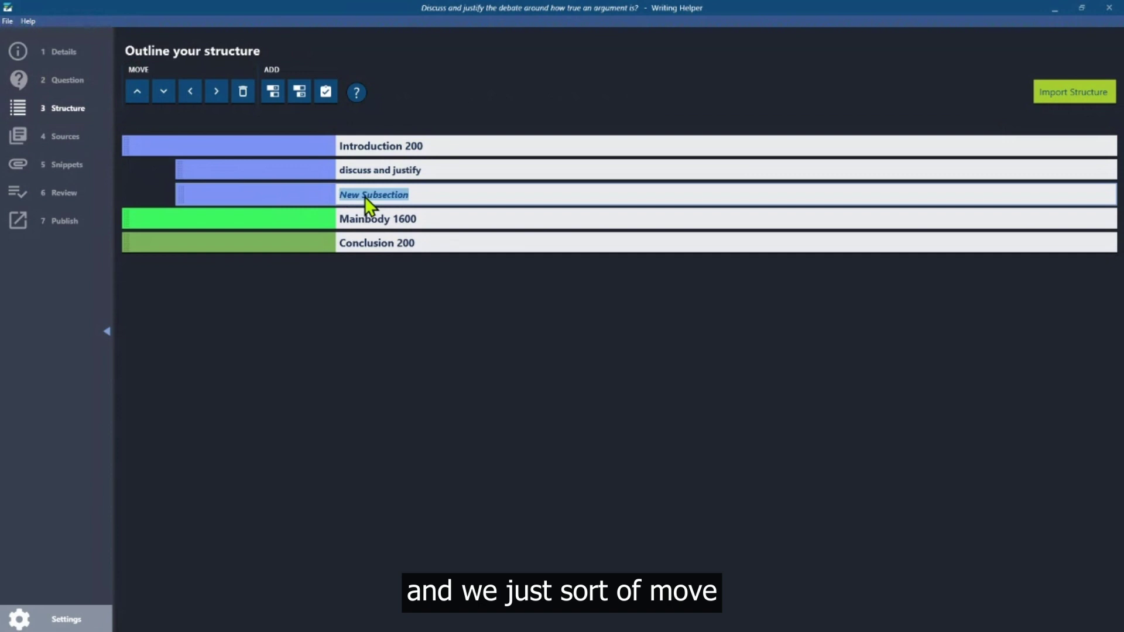
key(ctrl+v)
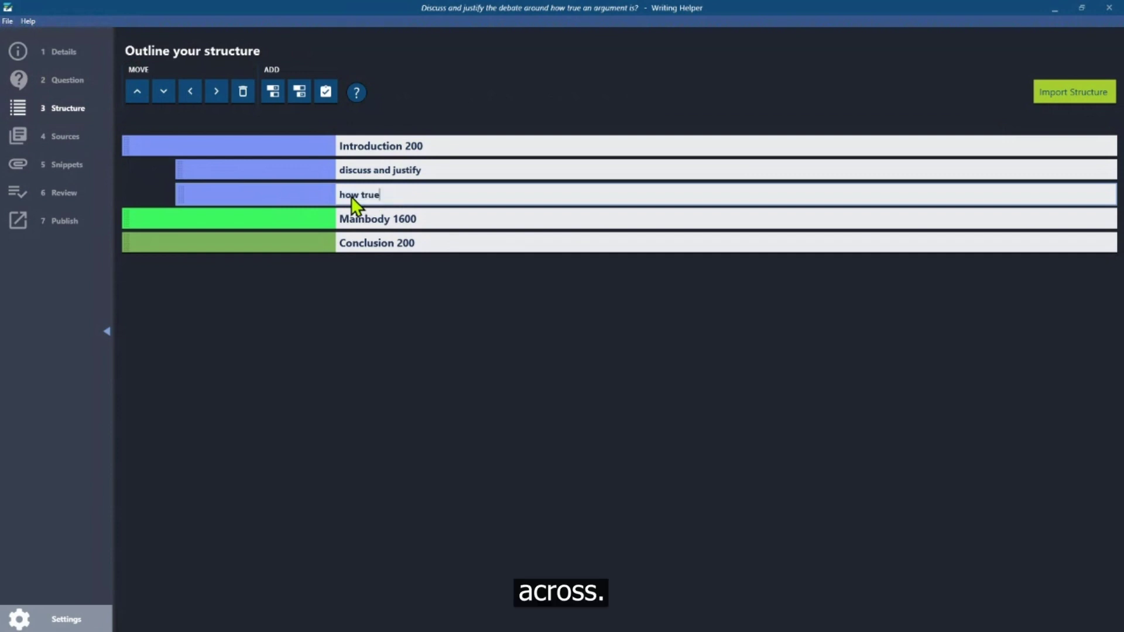
click(324, 93)
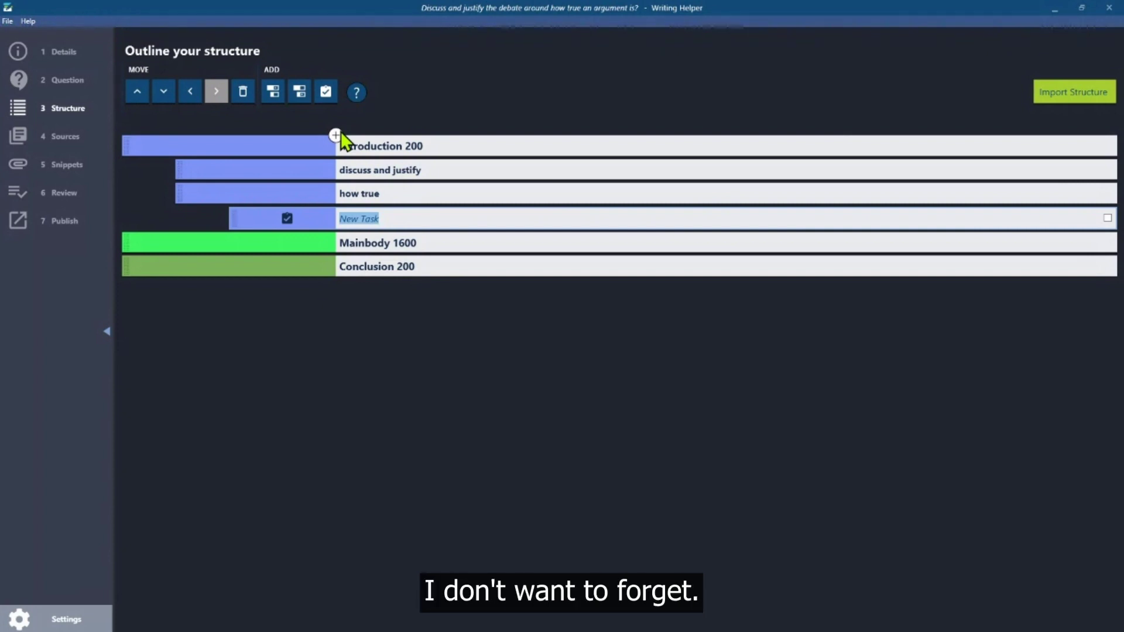
Go to Sources and cancel the web address prompt without adding a new source
click(73, 134)
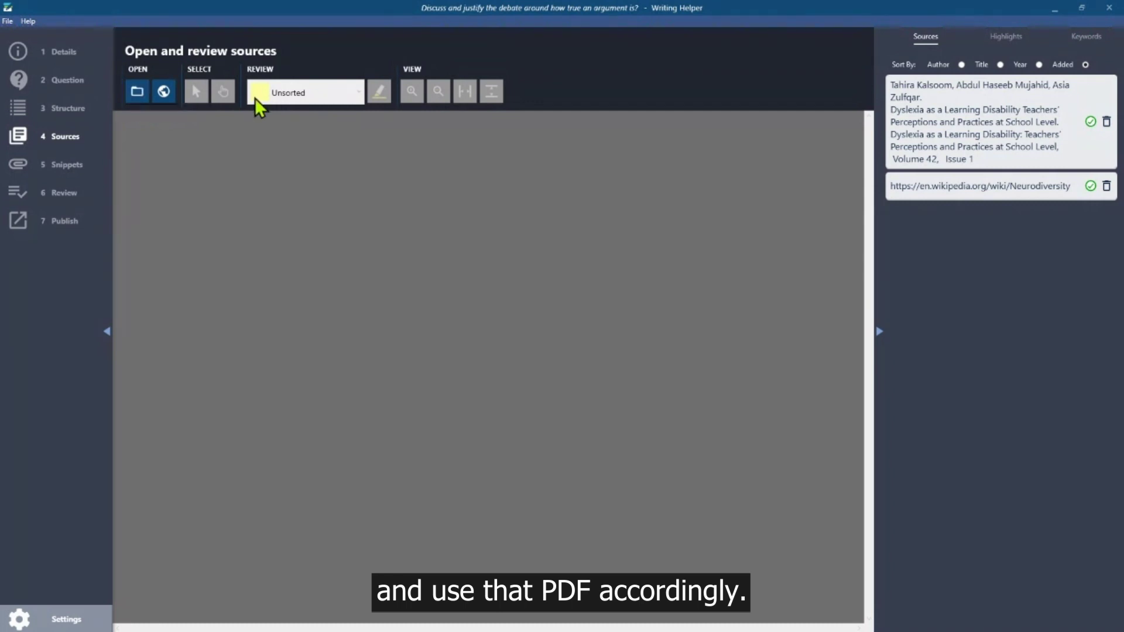
click(166, 96)
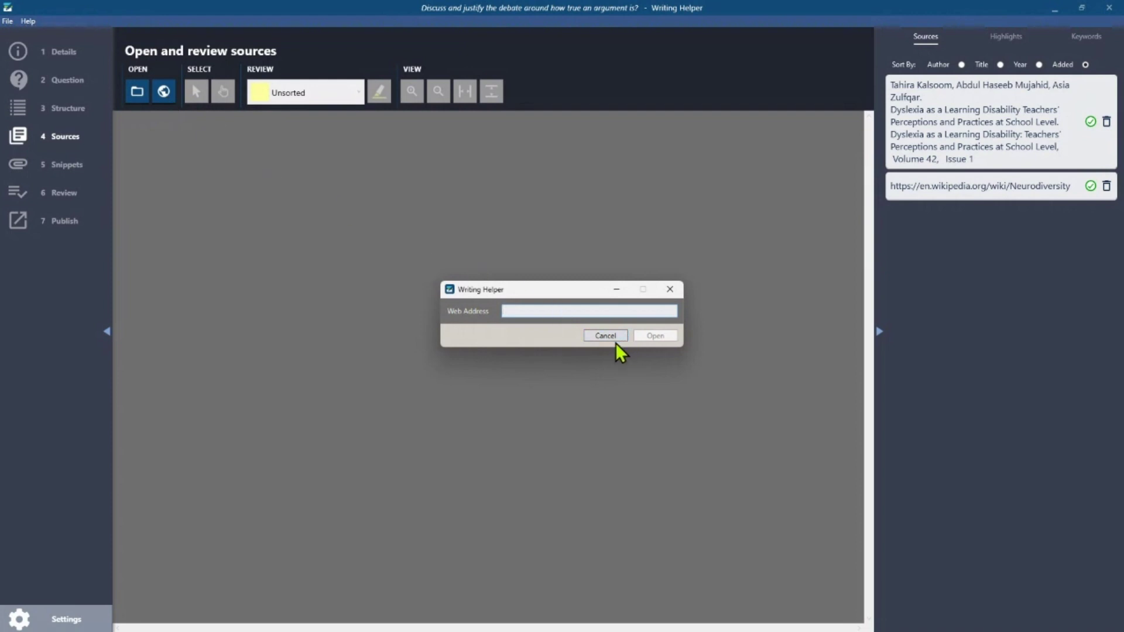
click(602, 337)
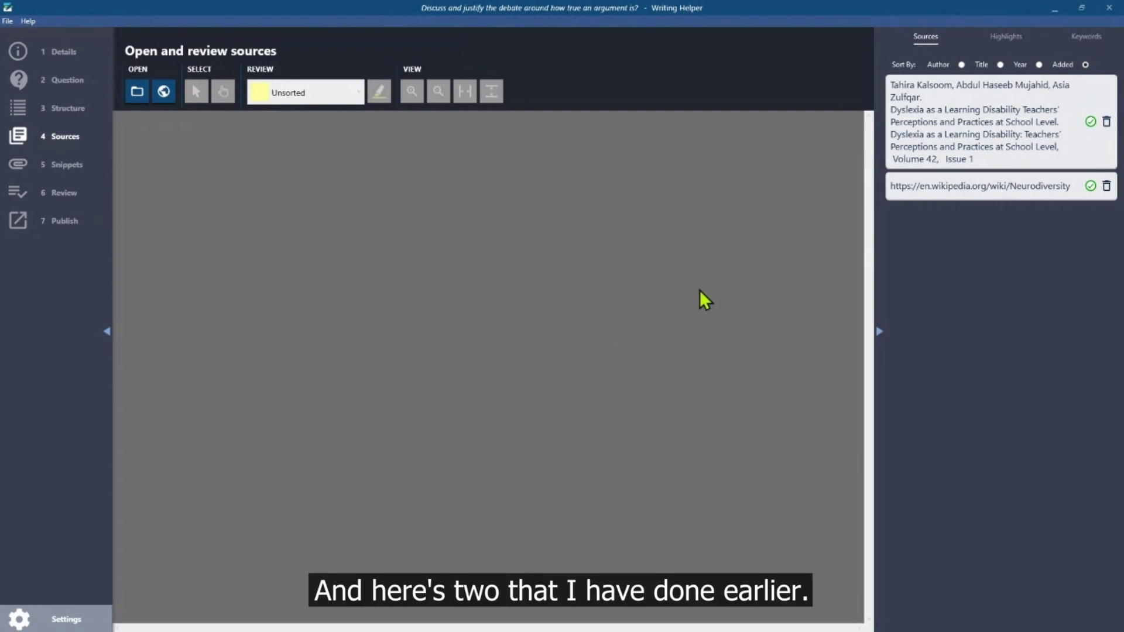
Open the dyslexia journal article and highlight the Reardon (2016) paragraph on page 157, ending at (Sawyer, 2009)
click(962, 138)
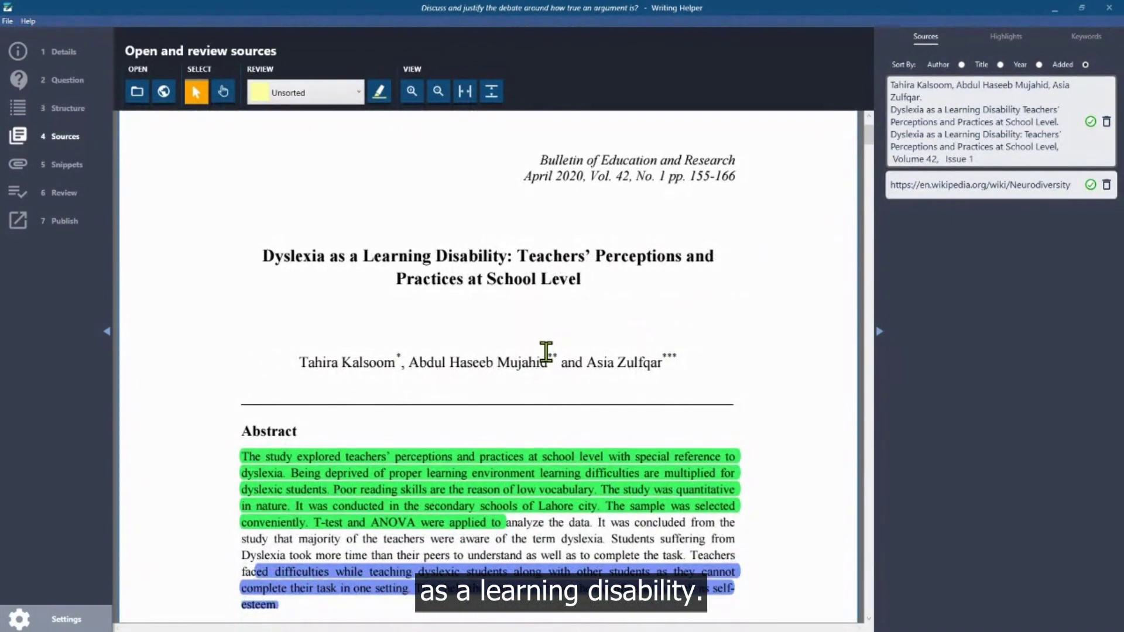
scroll(546, 351, down, 15)
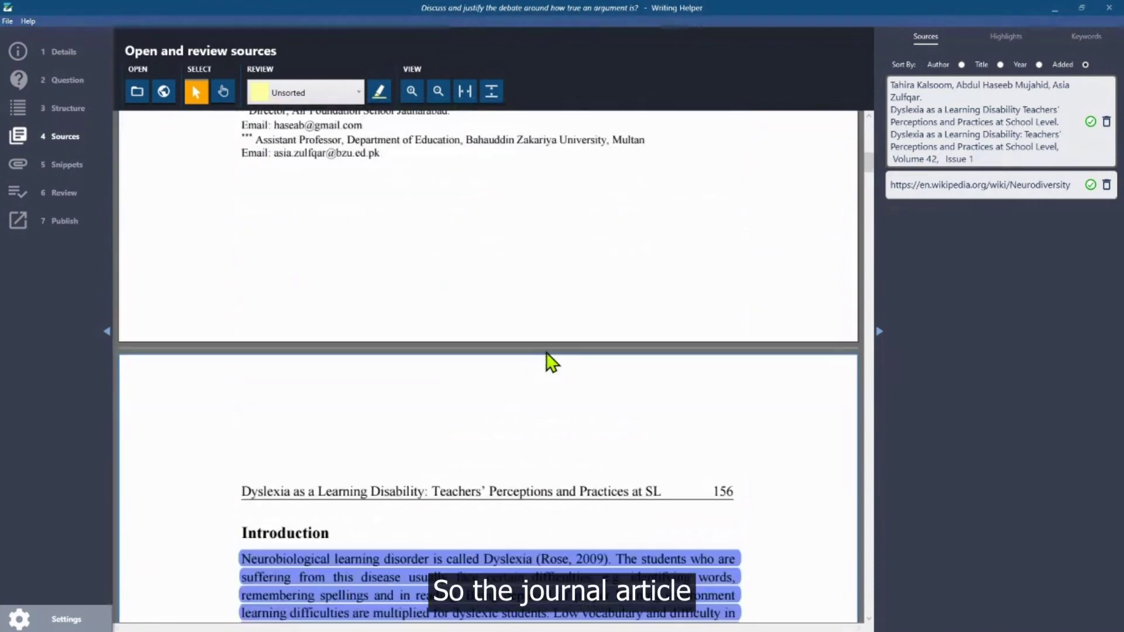
scroll(546, 352, down, 12)
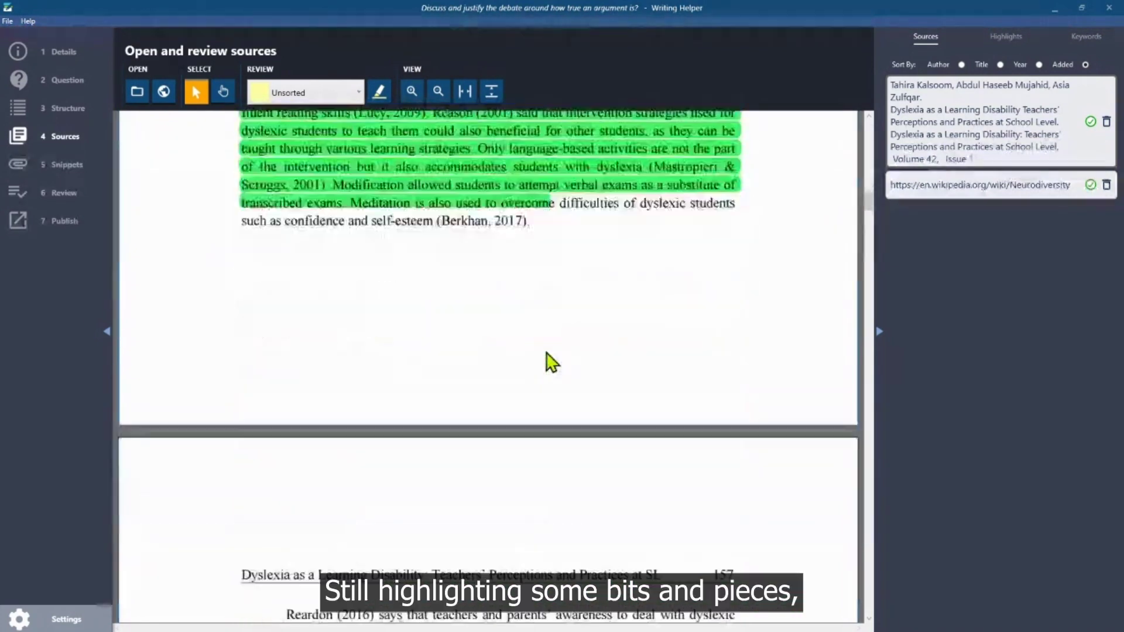
scroll(547, 358, down, 3)
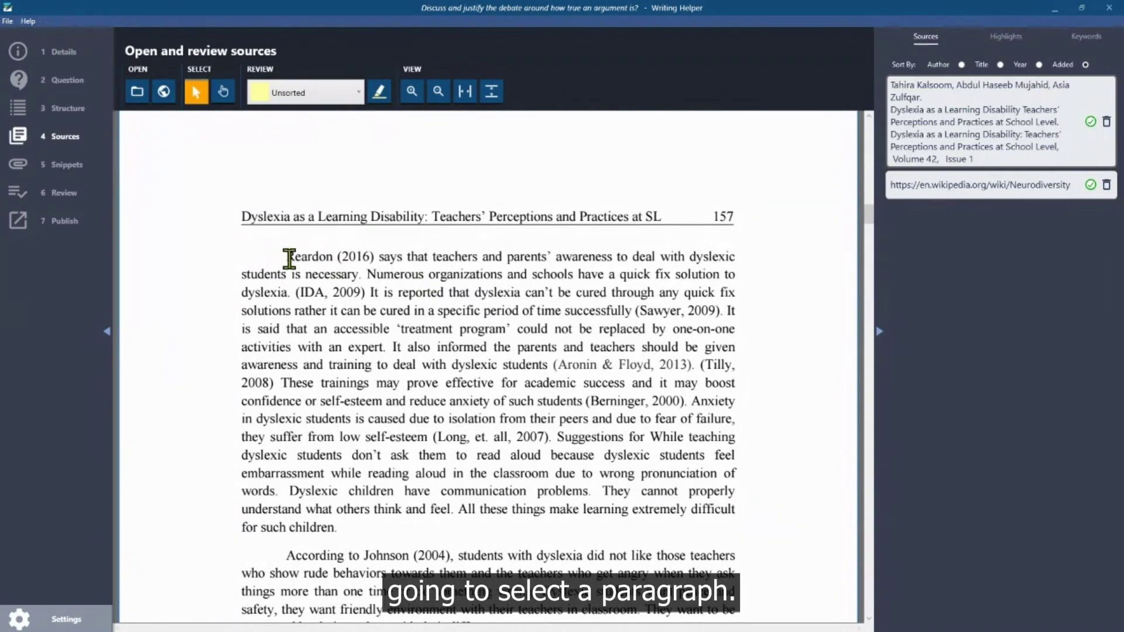
mouse_move(286, 258)
mouse_down()
mouse_move(484, 279)
mouse_move(579, 308)
mouse_move(725, 316)
mouse_up()
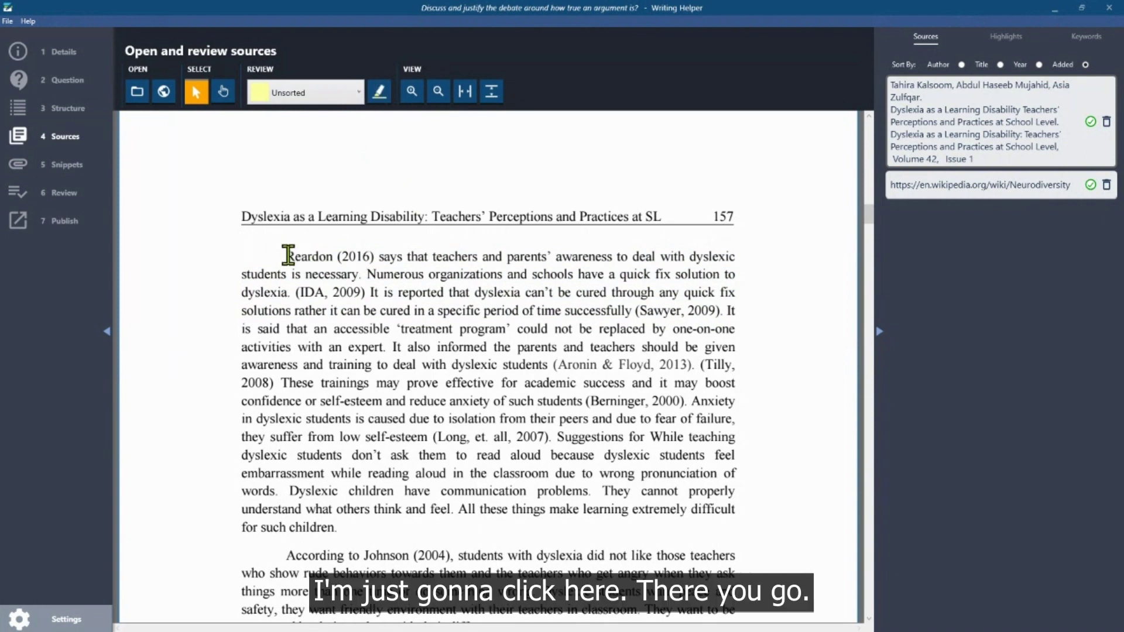
mouse_move(285, 257)
mouse_down()
mouse_move(674, 339)
mouse_move(726, 312)
mouse_up()
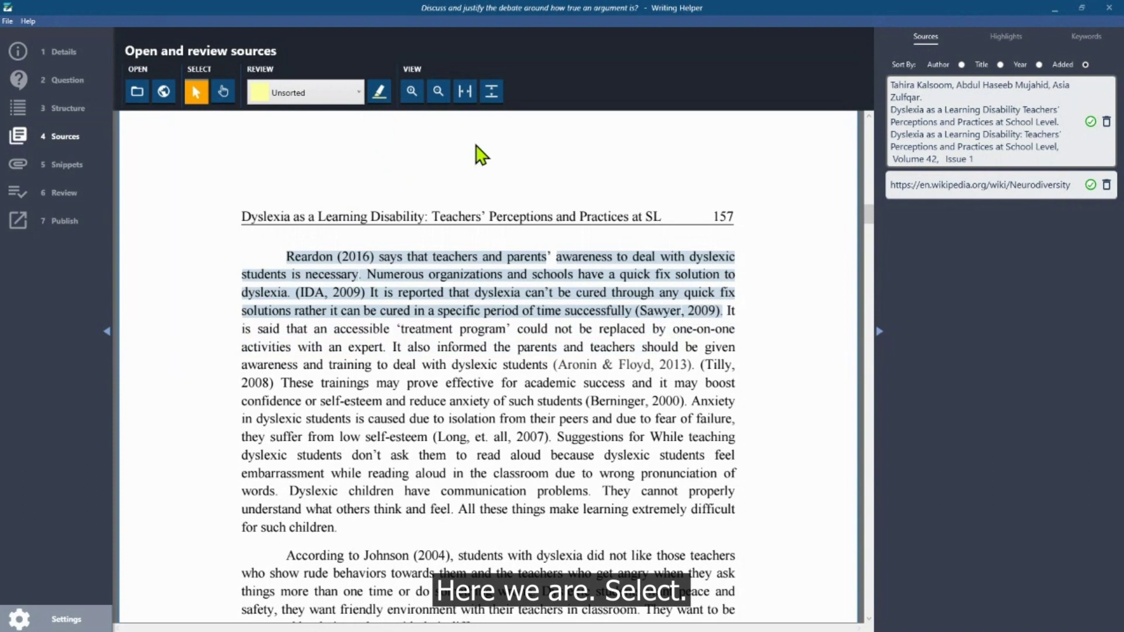
click(378, 92)
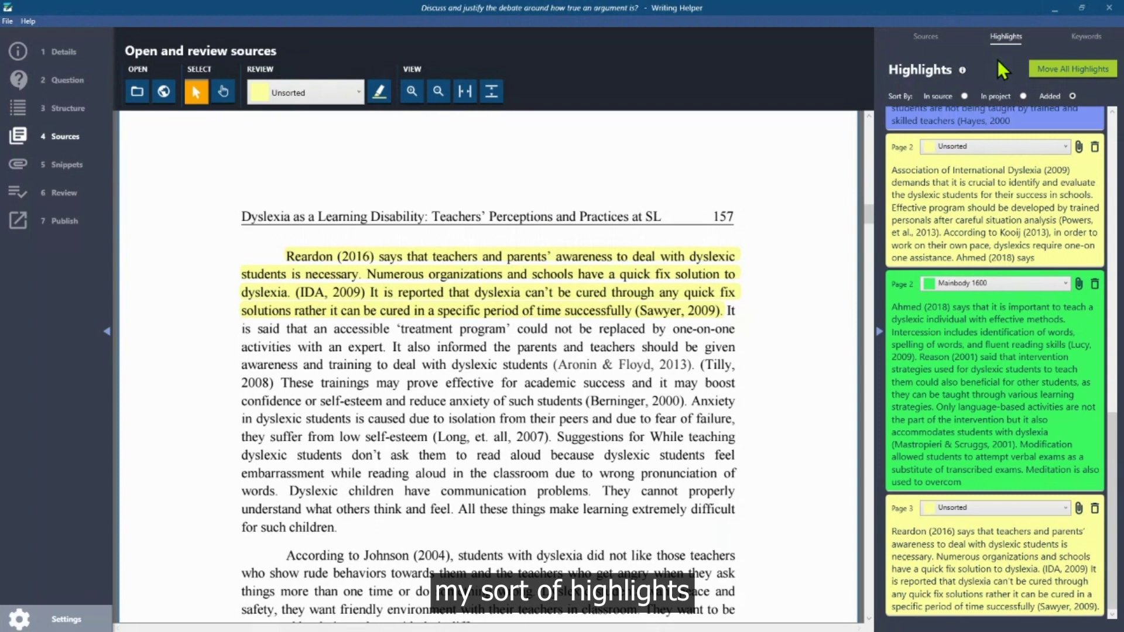
Delete the five old highlight cards, including the green Mainbody 1600 and yellow page 1 ones
scroll(1019, 217, up, 5)
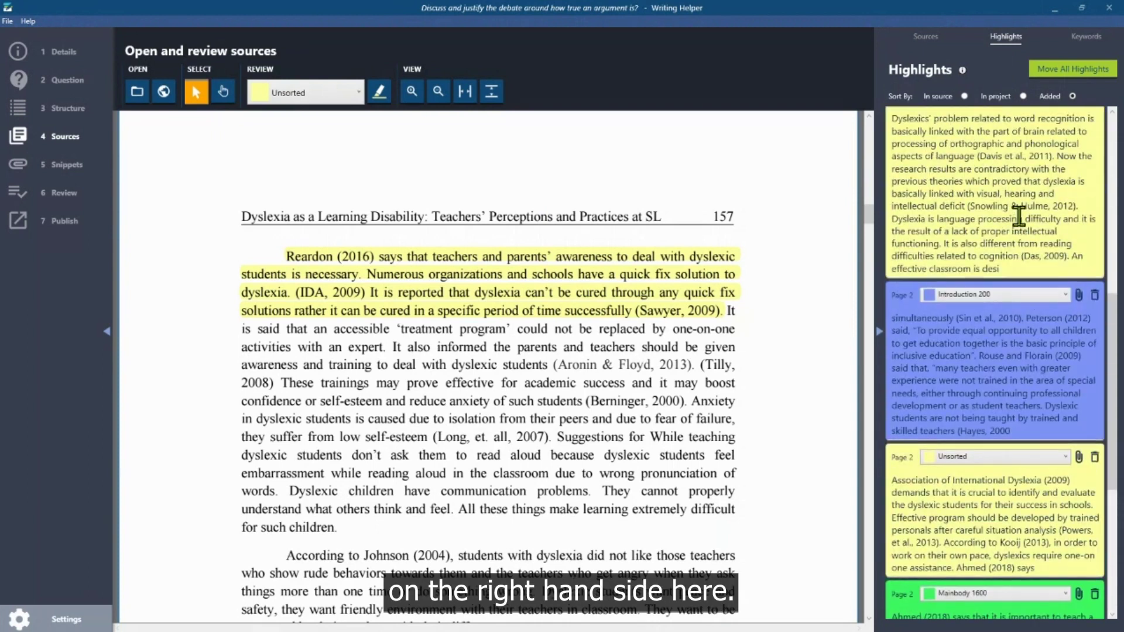
scroll(1019, 217, up, 8)
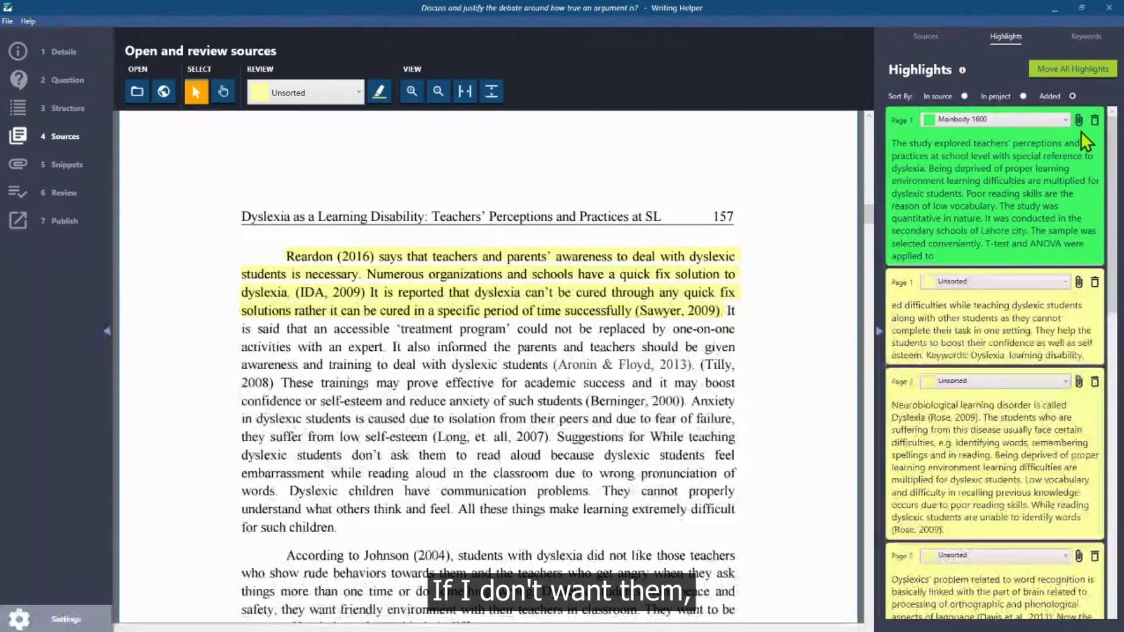
click(1094, 120)
click(1094, 120)
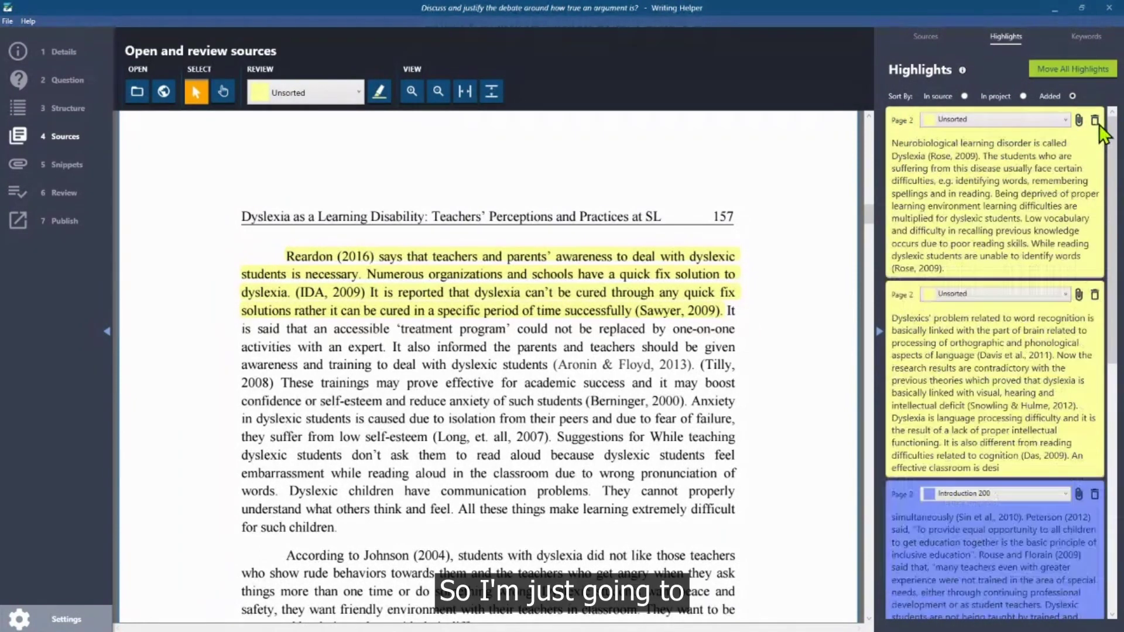
click(1094, 121)
click(1095, 121)
click(1095, 121)
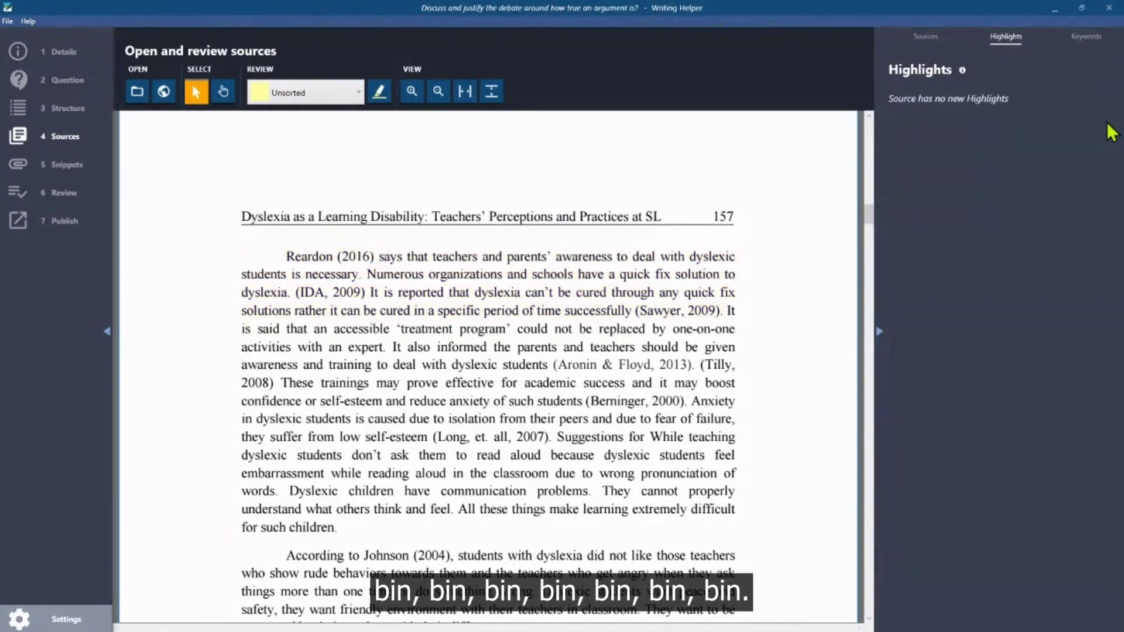
Highlight the Reardon passage as unsorted and the Johnson (2004) paragraph as Introduction 200
drag(287, 256, 691, 360)
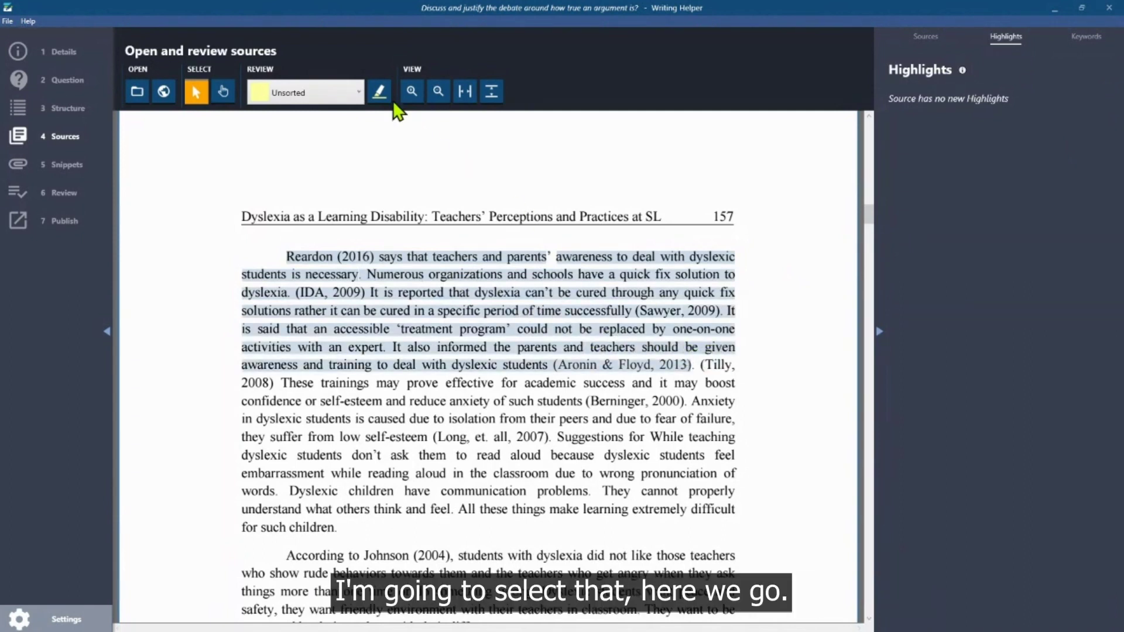
click(379, 92)
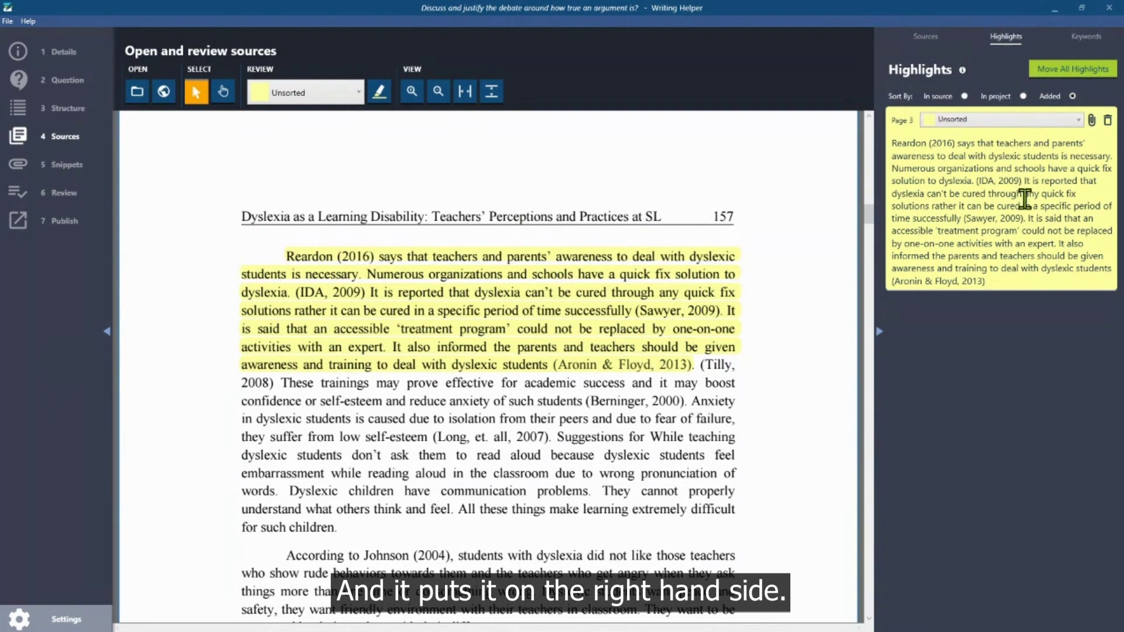
scroll(572, 403, down, 2)
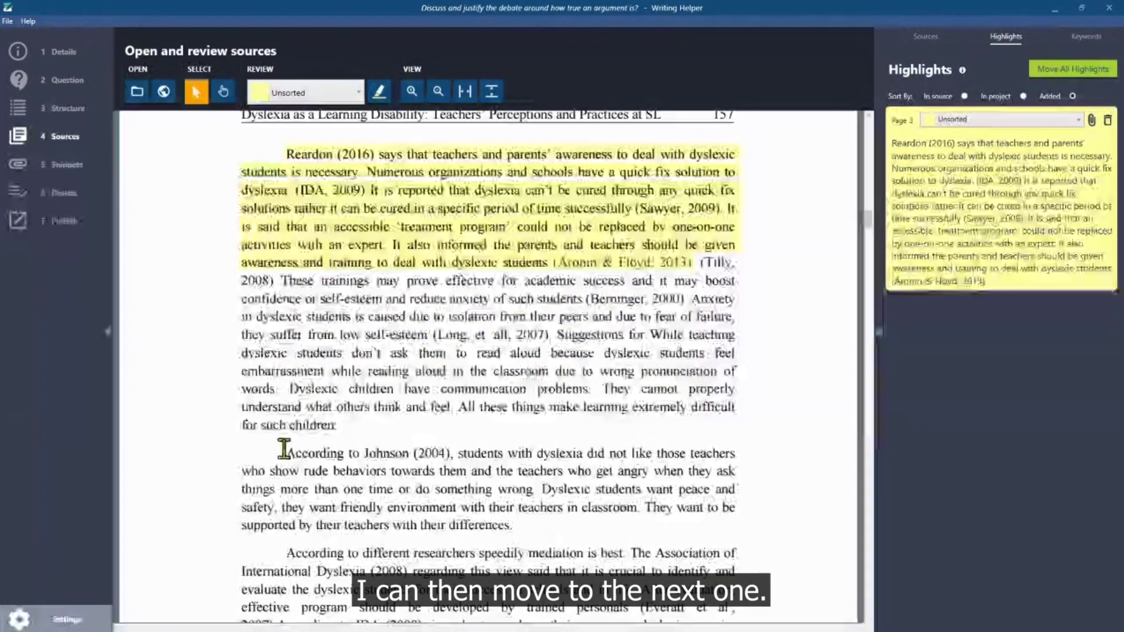
drag(284, 449, 514, 530)
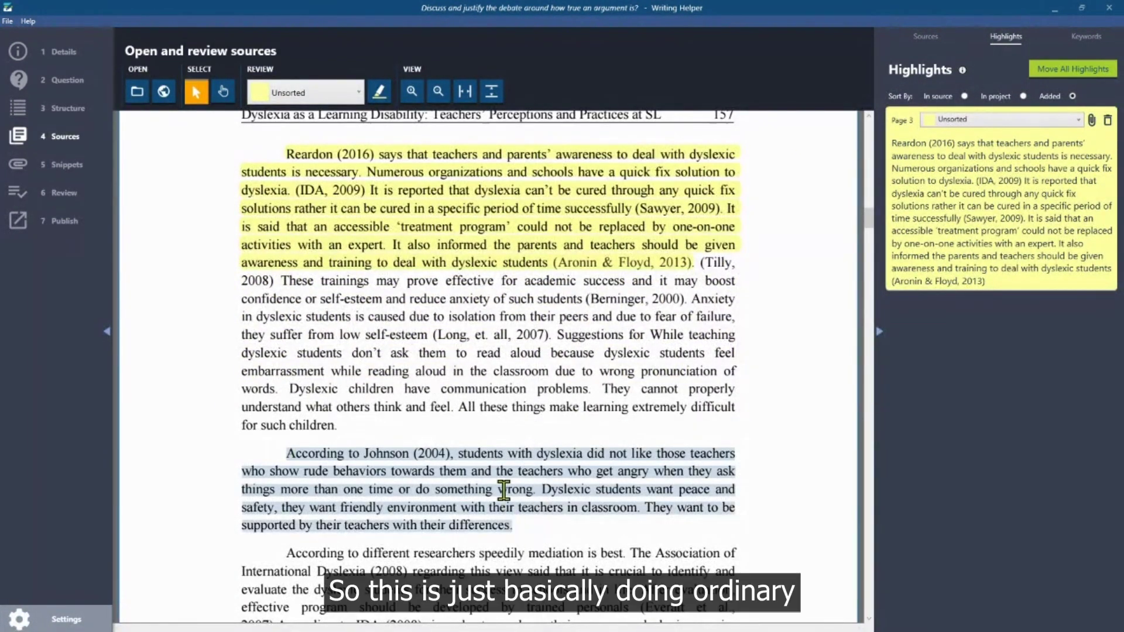
click(359, 93)
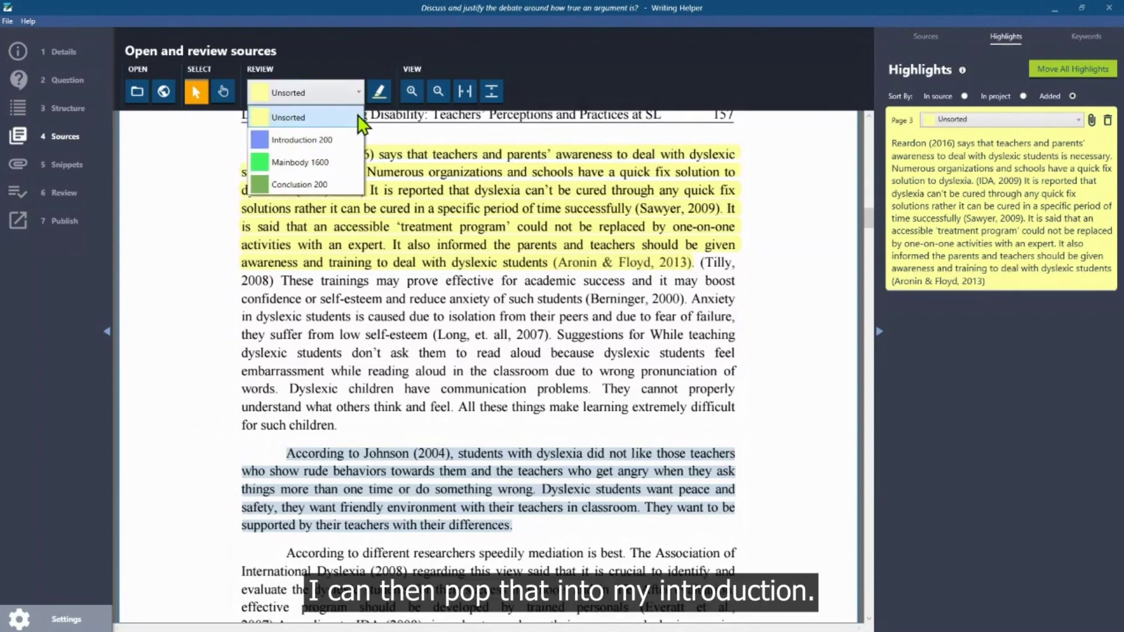
click(338, 143)
click(381, 93)
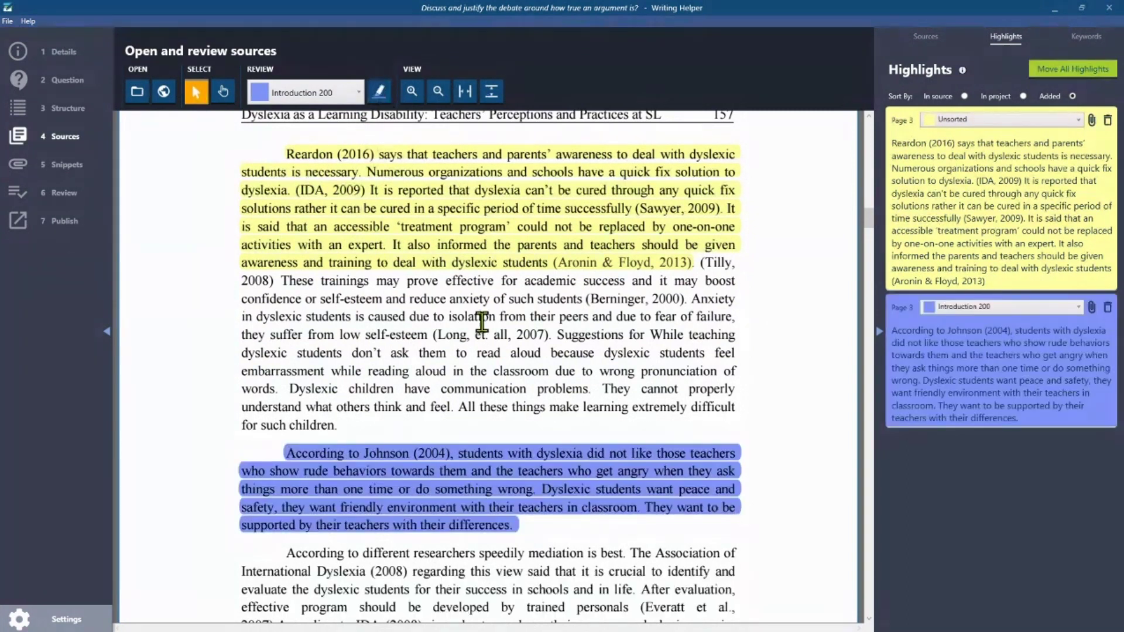
Keep the Johnson highlight in Introduction 200 and send both Reardon and Johnson highlights to snippets
click(1076, 310)
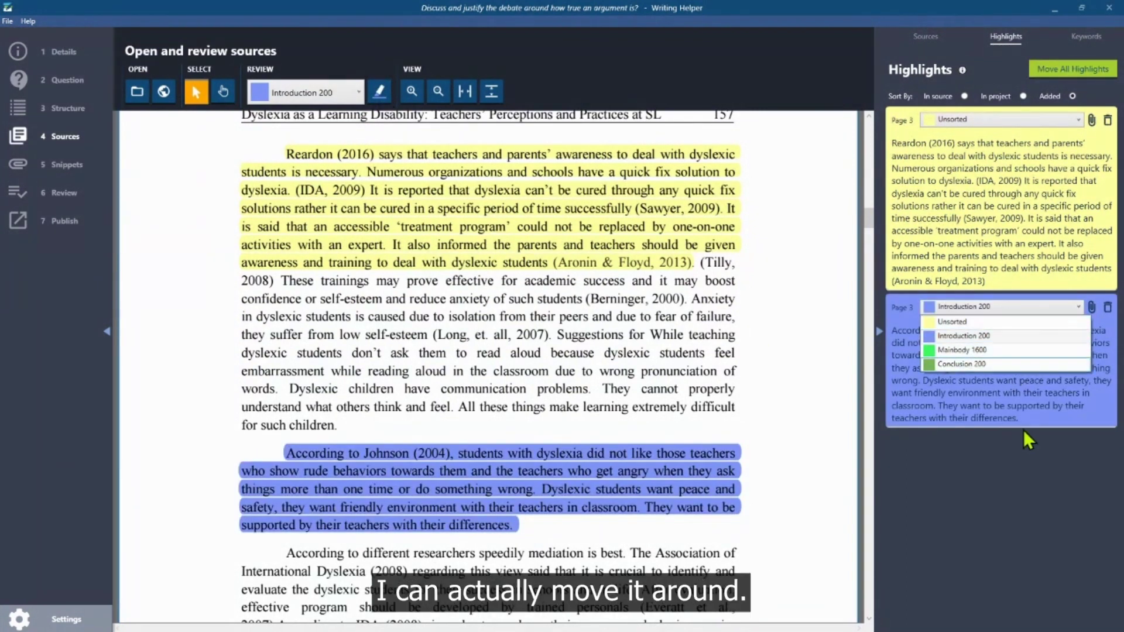
click(1006, 483)
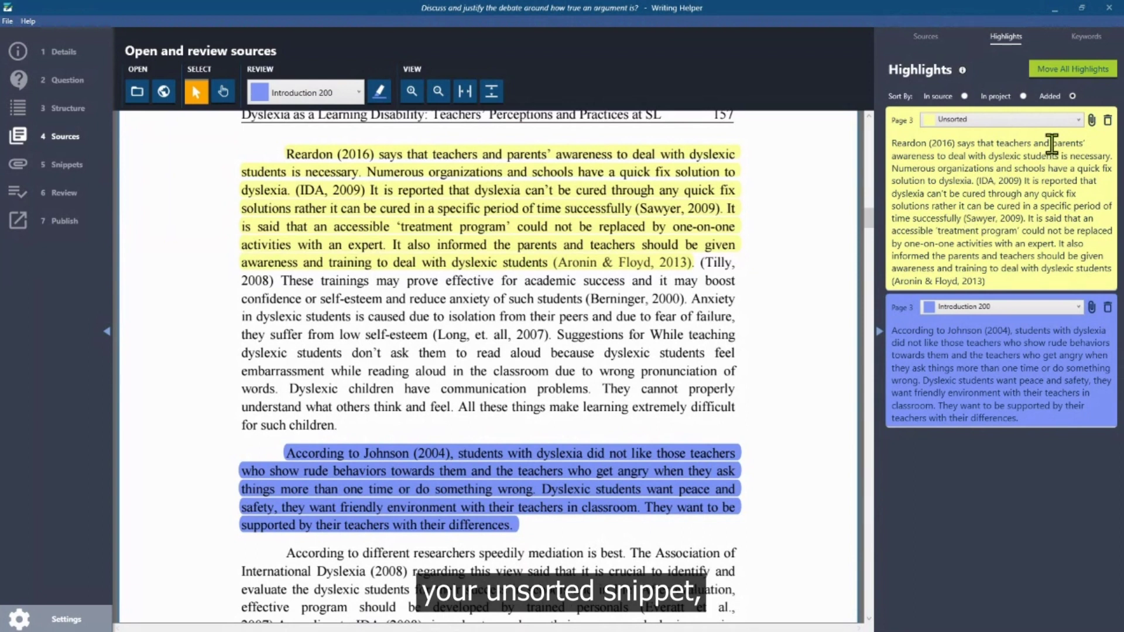
click(1092, 121)
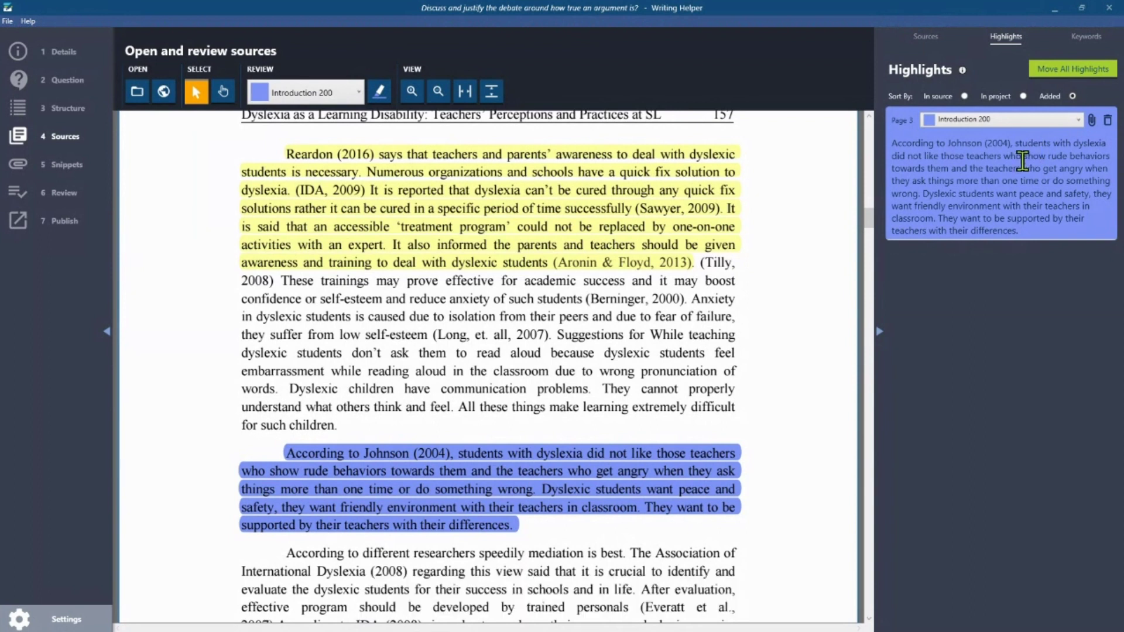
click(1092, 121)
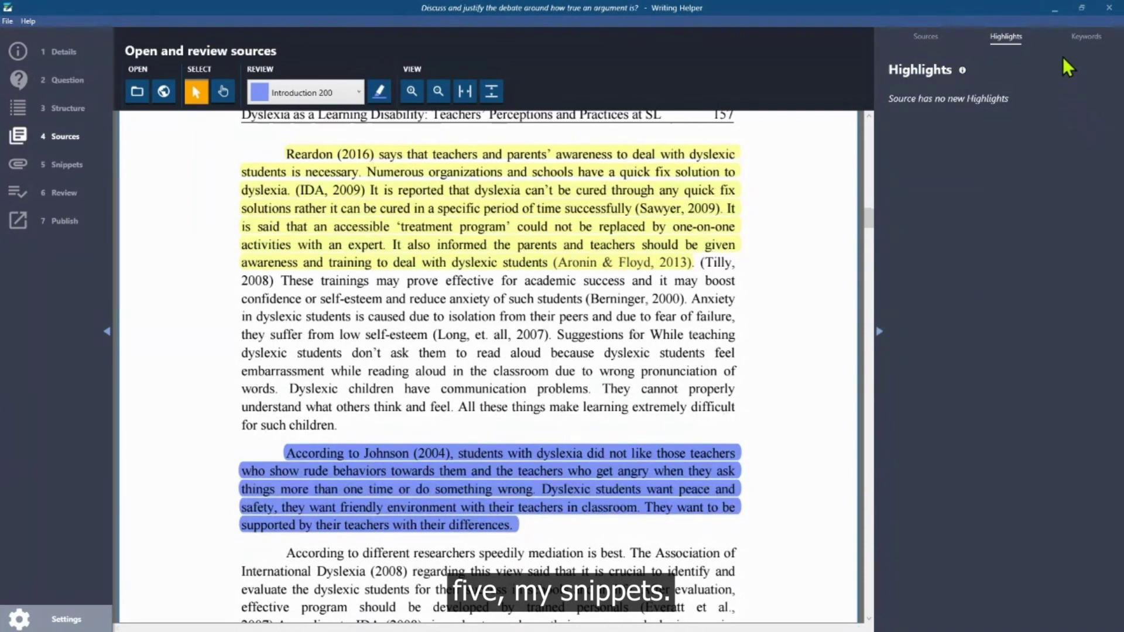
Search the source for the keyword 'johnson' and jump to the Johnson (2004) paragraph
click(1077, 39)
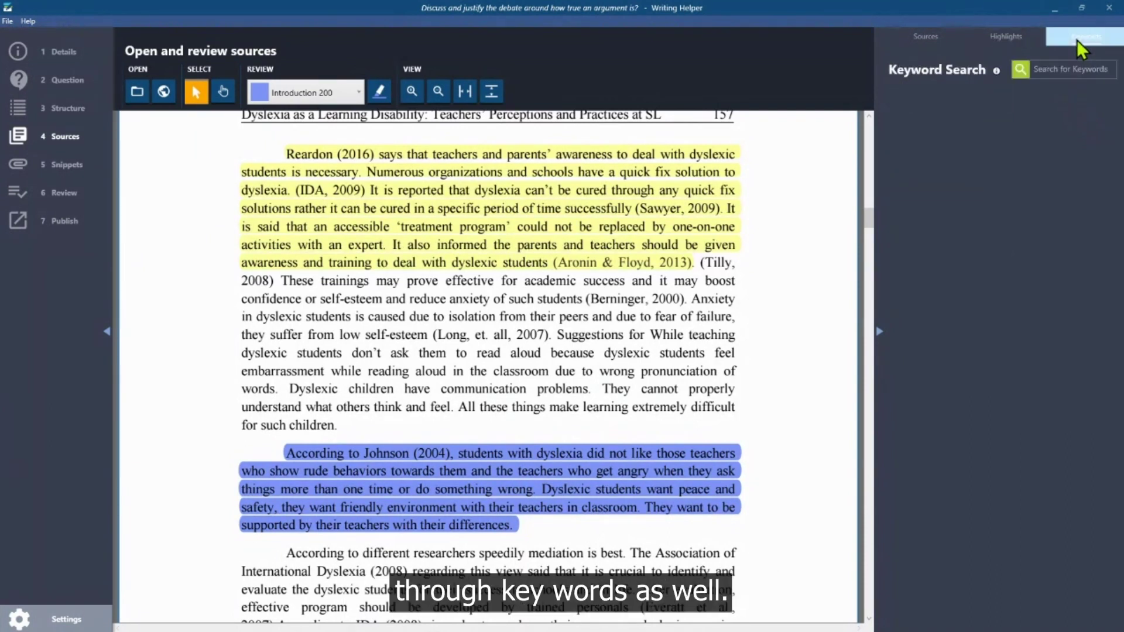
click(1066, 71)
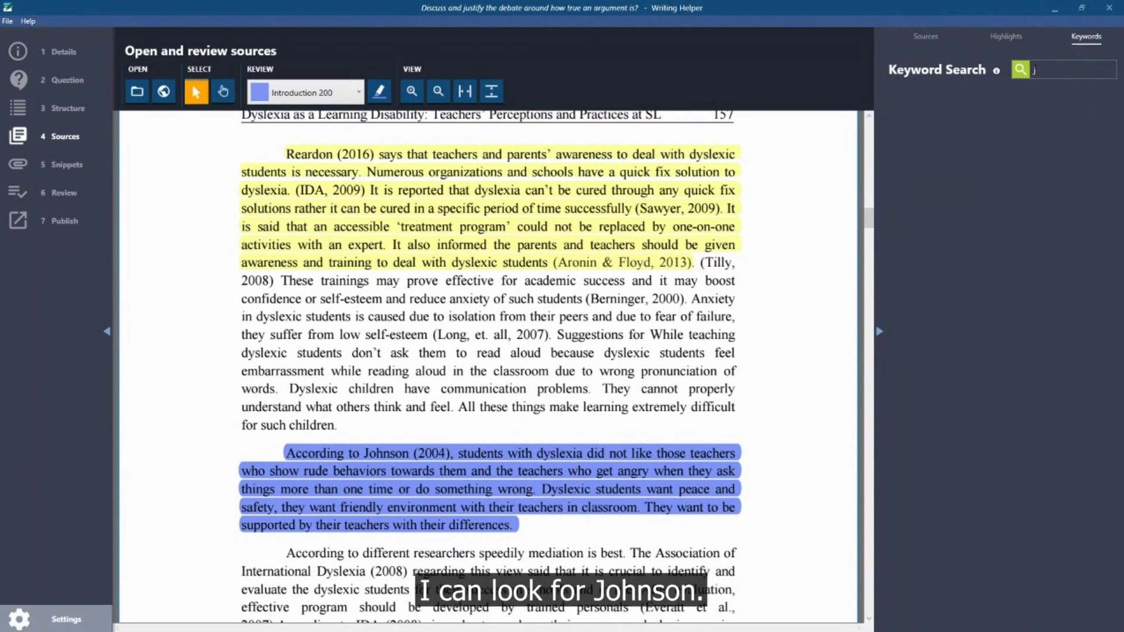
text(johnson)
key(Return)
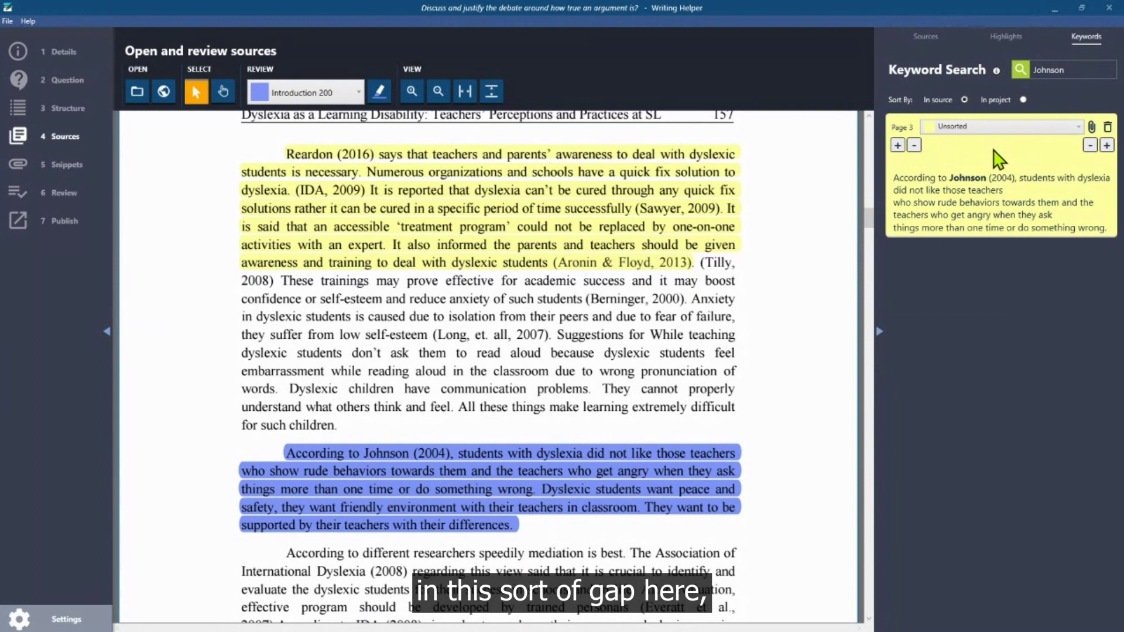
click(1018, 157)
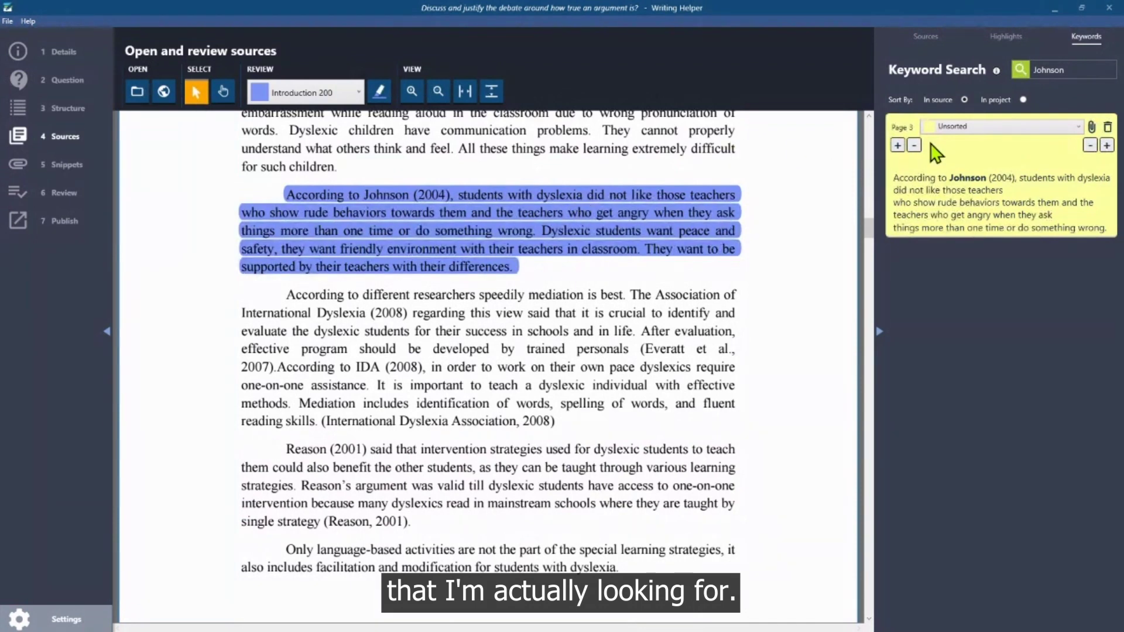
Widen the Johnson snippet to include the preceding sentence and save it under Mainbody 1600
click(915, 146)
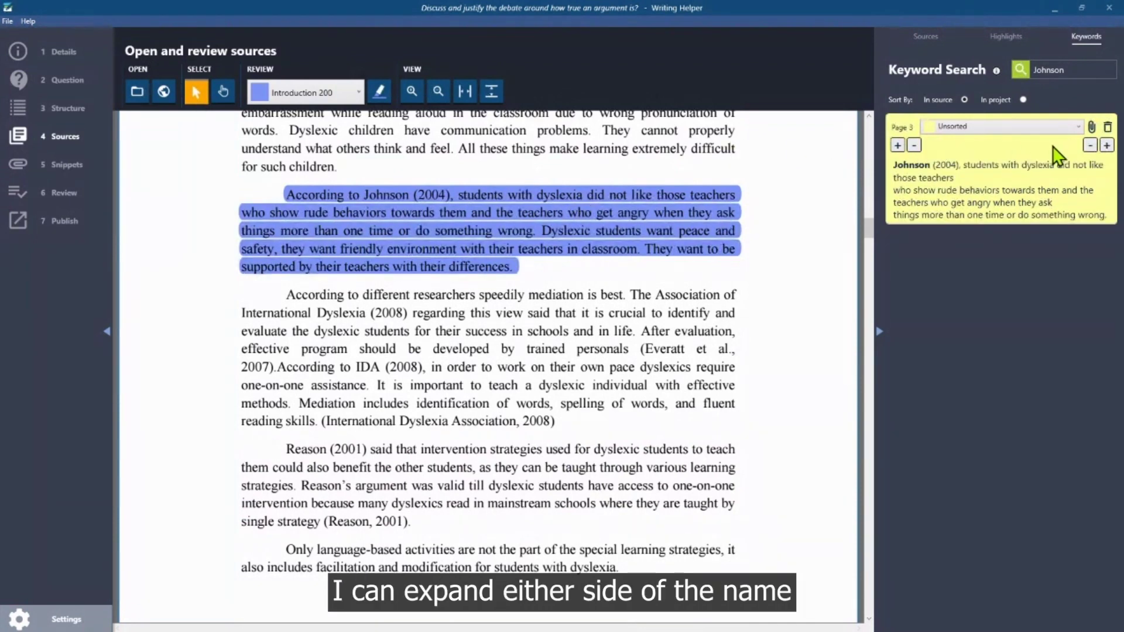
click(1107, 146)
click(897, 145)
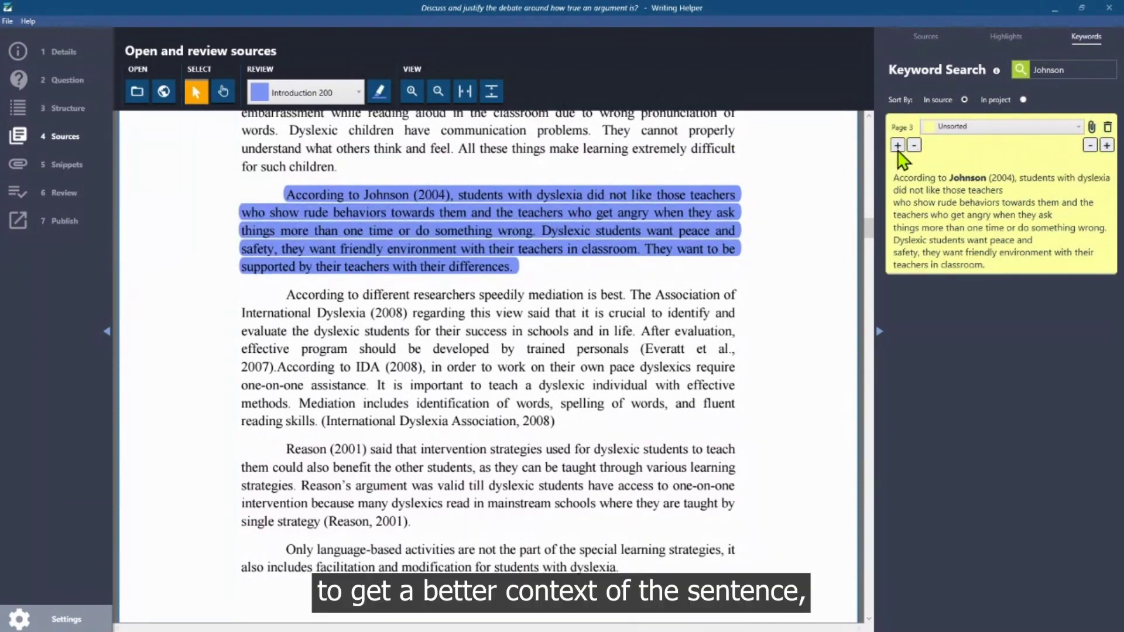
click(899, 148)
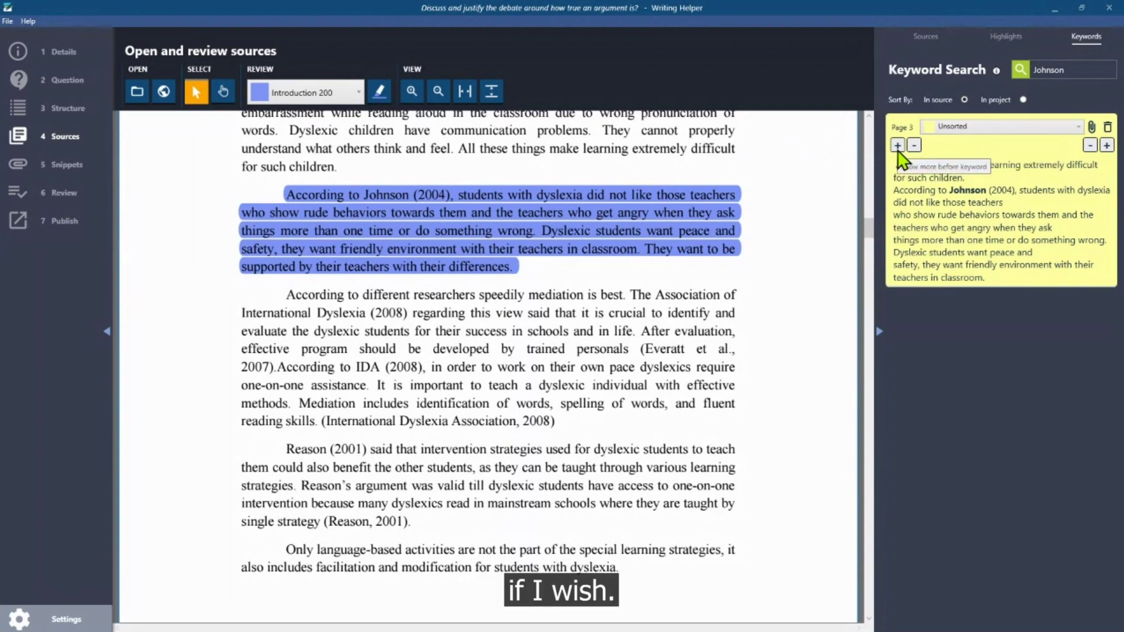
click(1079, 127)
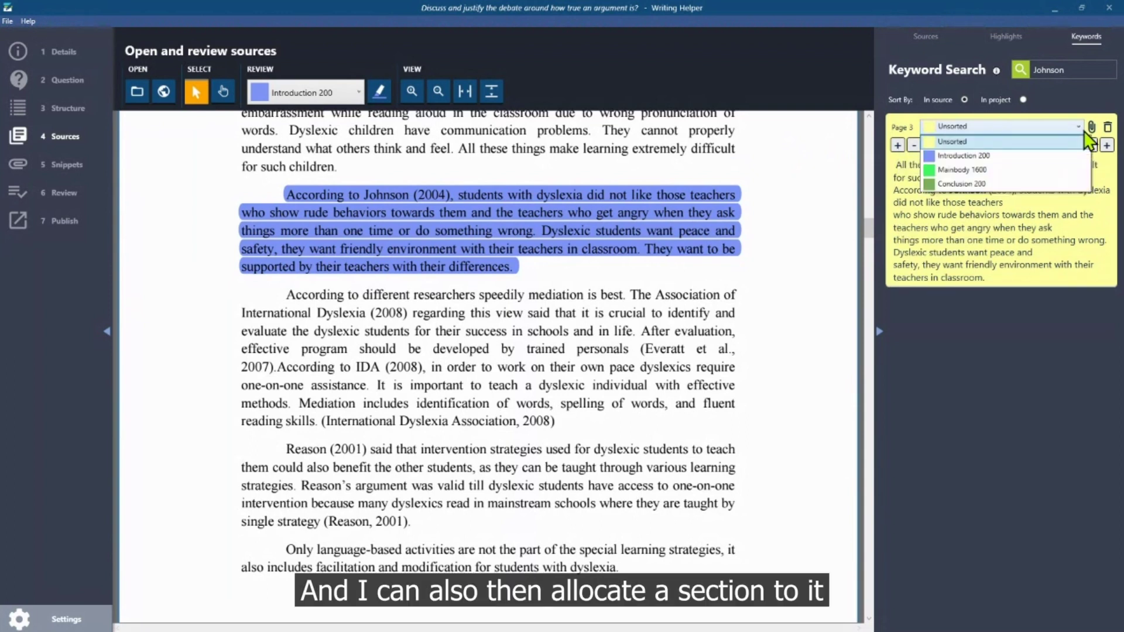
click(1030, 181)
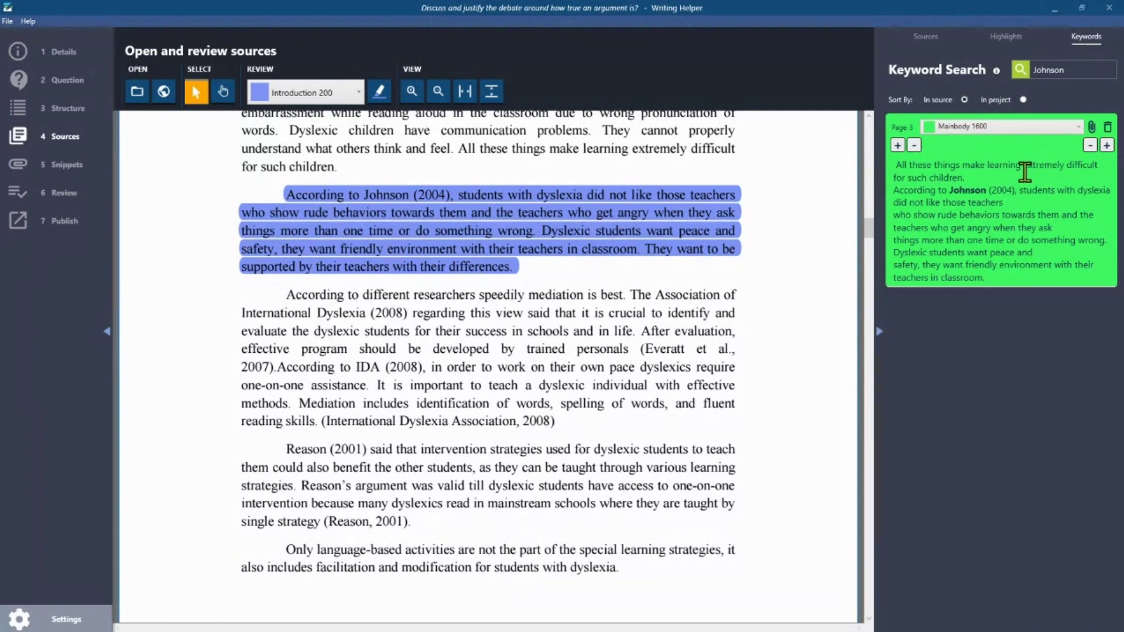
click(1099, 143)
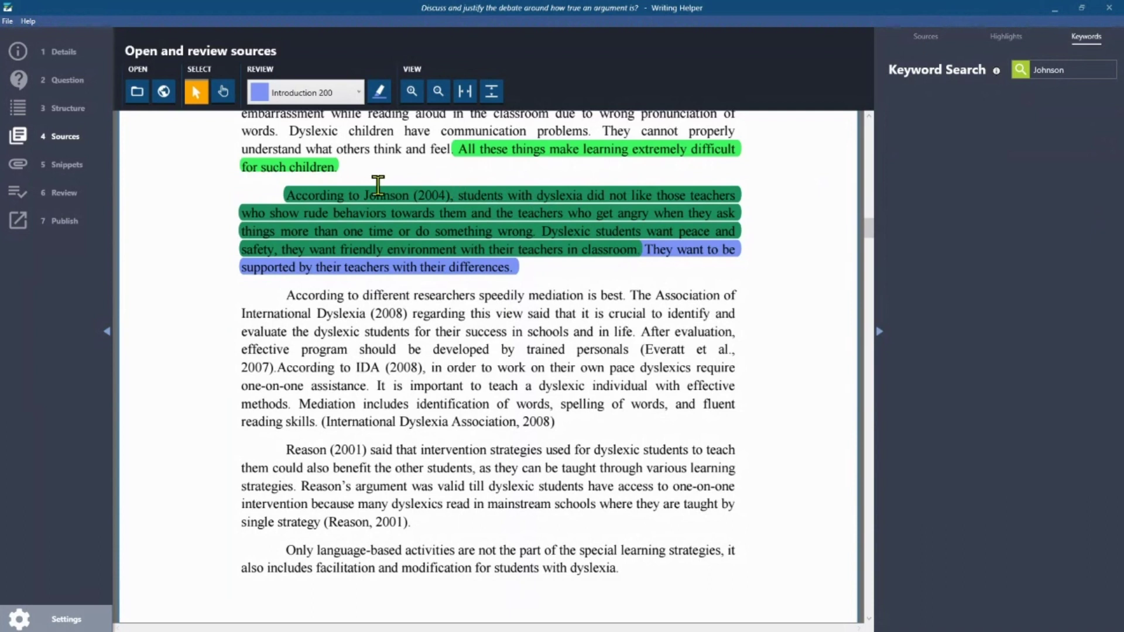
click(947, 41)
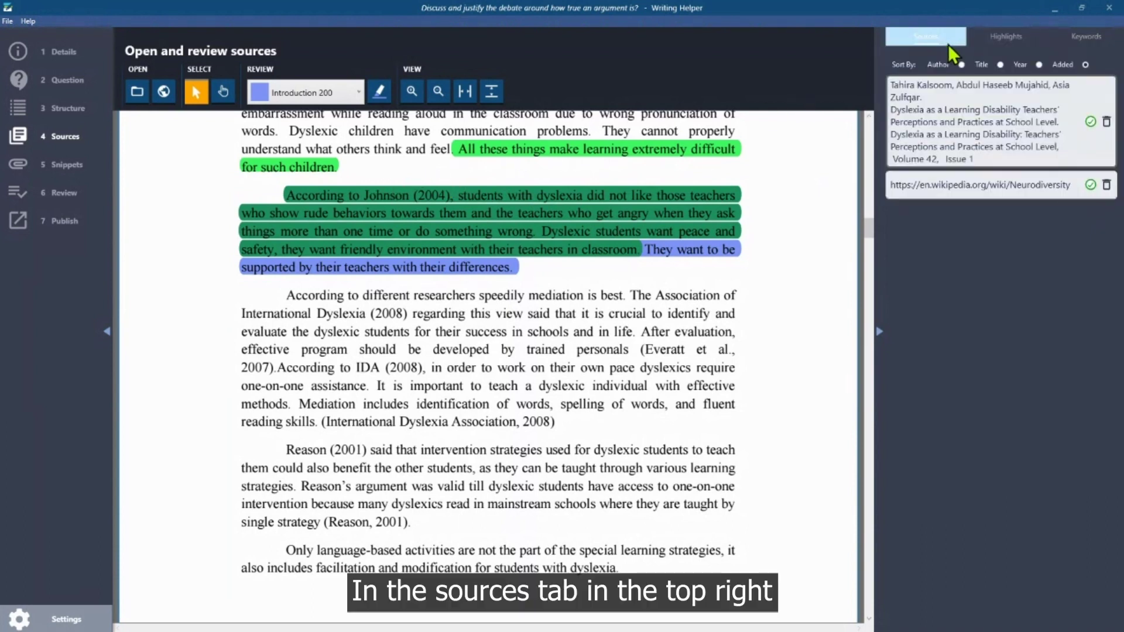
click(1091, 121)
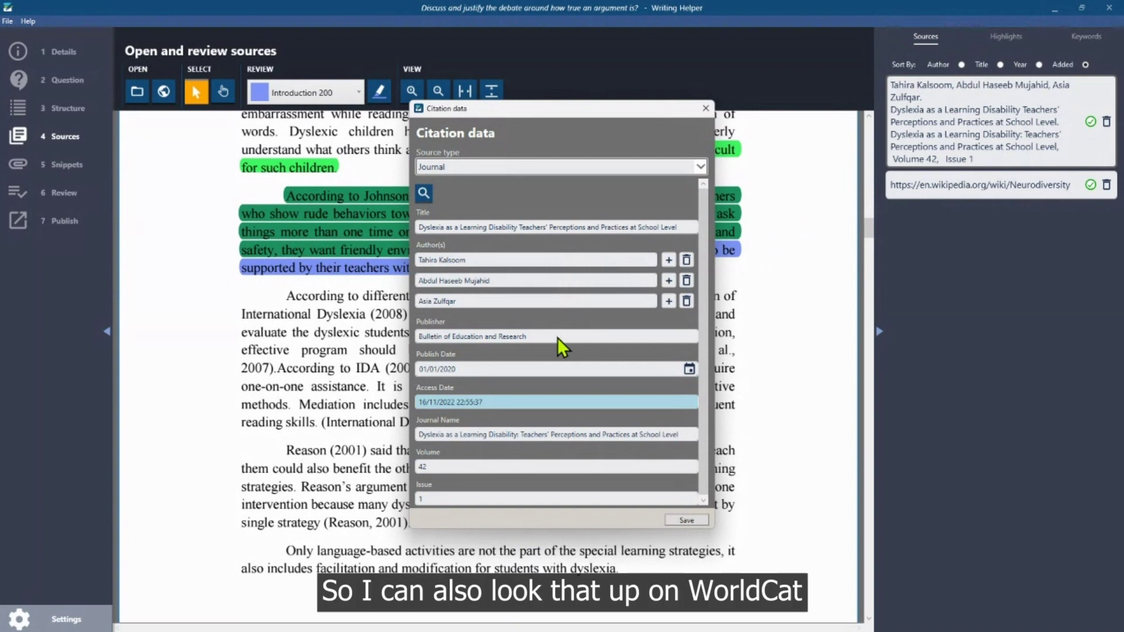
click(423, 194)
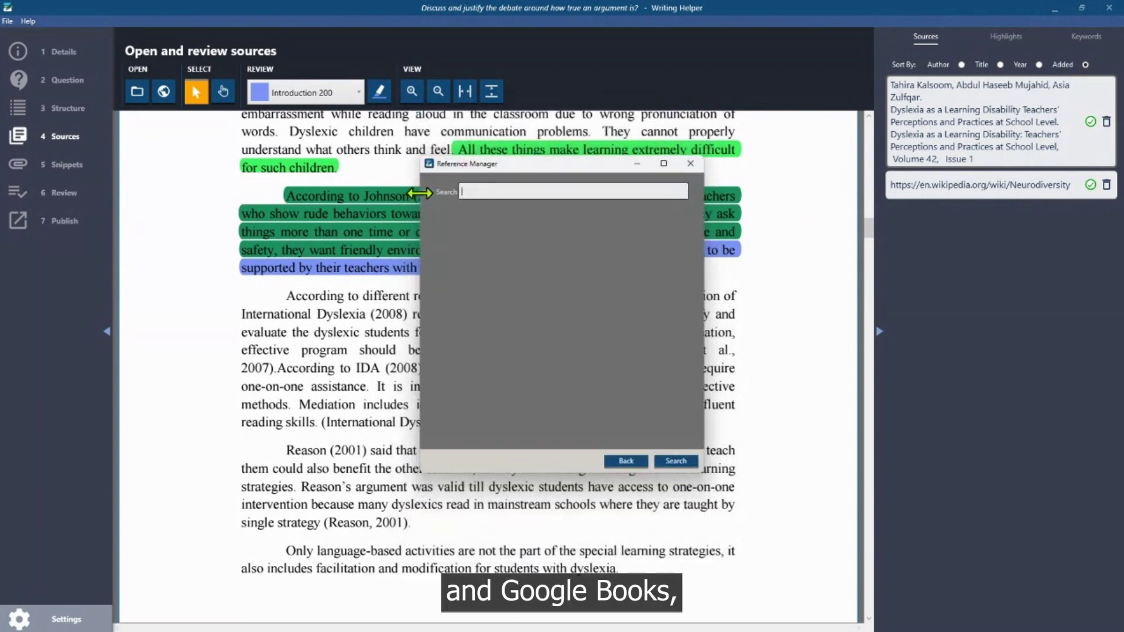
click(627, 461)
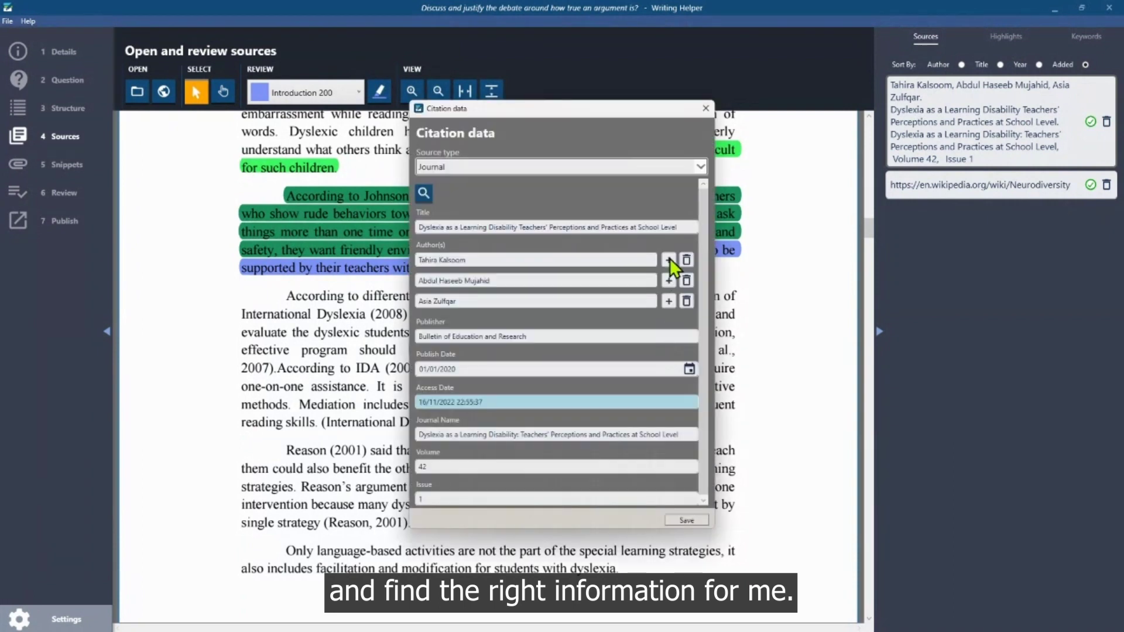
click(705, 108)
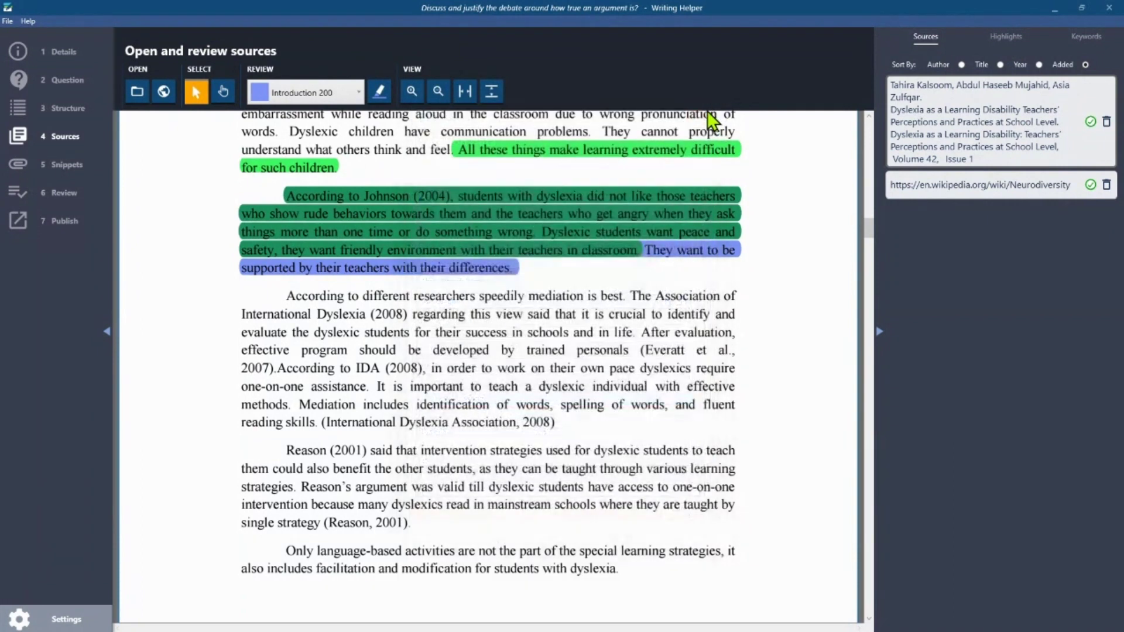
In the Snippets step, place the Reardon snippet under the 'how true' task
click(63, 169)
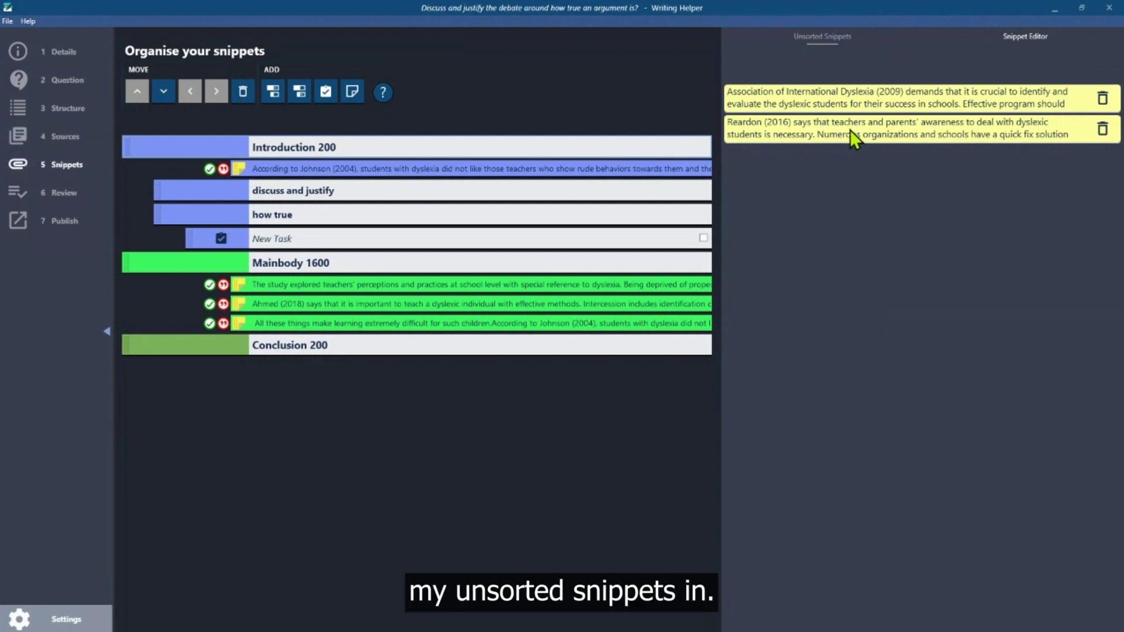
drag(887, 127, 251, 249)
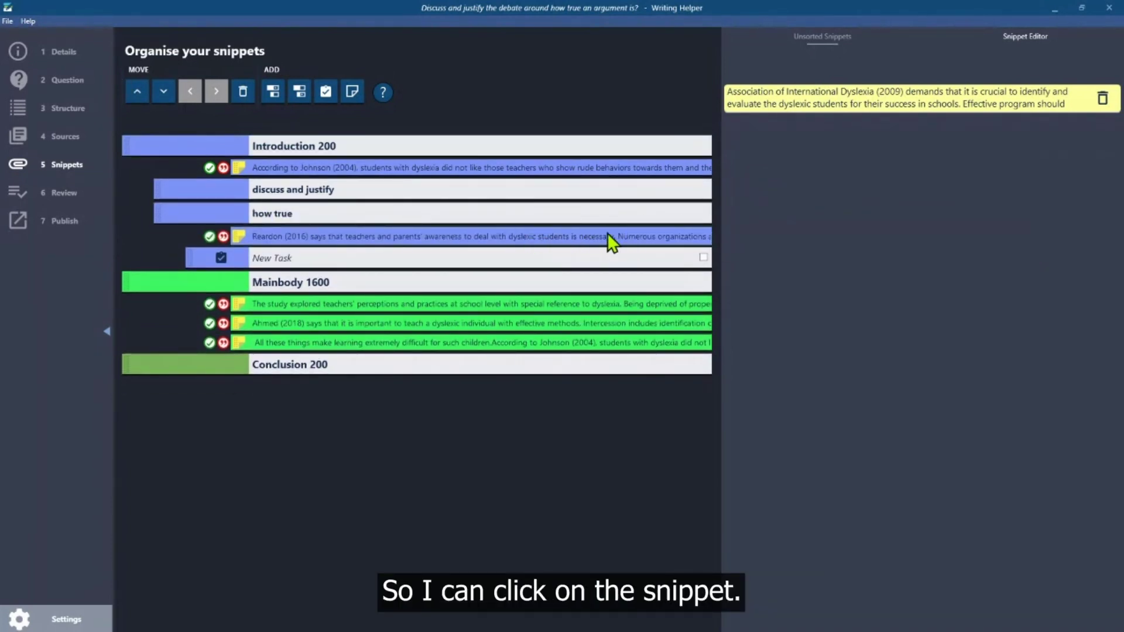
click(519, 238)
Paraphrase Reardon as 'fjfjhfjf' with a citation, mark New Task done, and move Ahmed (2018) into Introduction
click(819, 304)
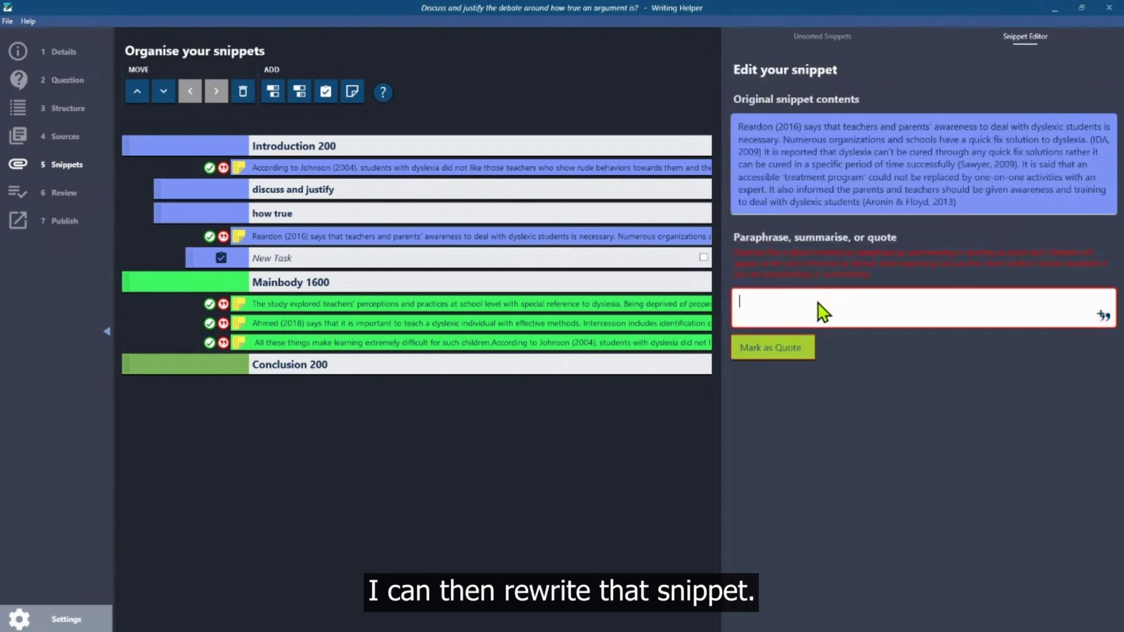
text(fjfjhfjf)
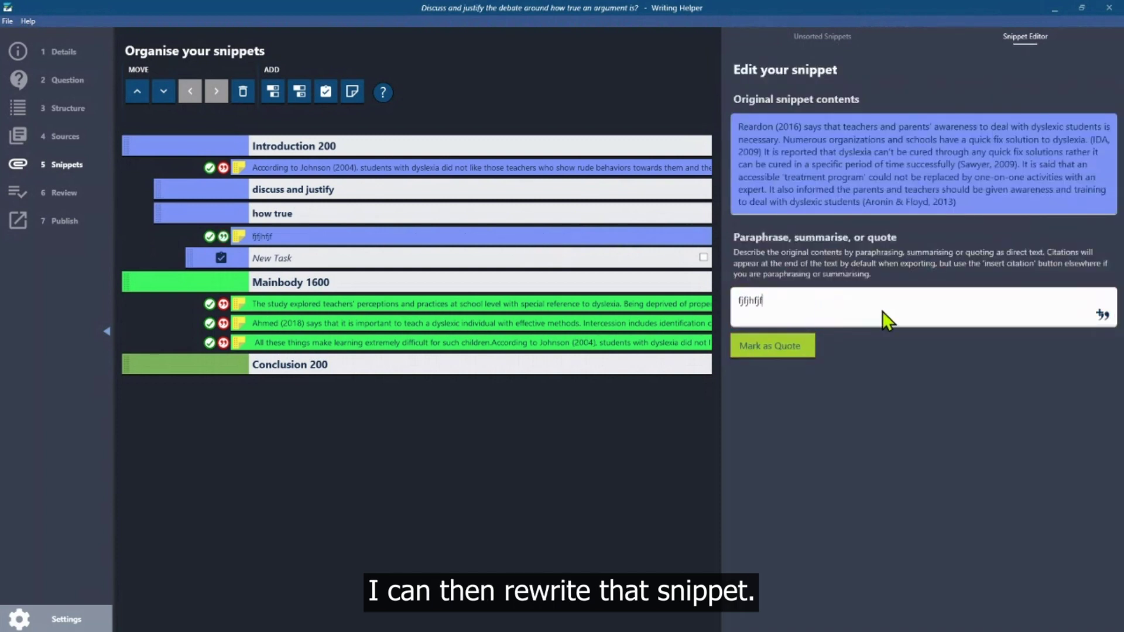
click(1104, 315)
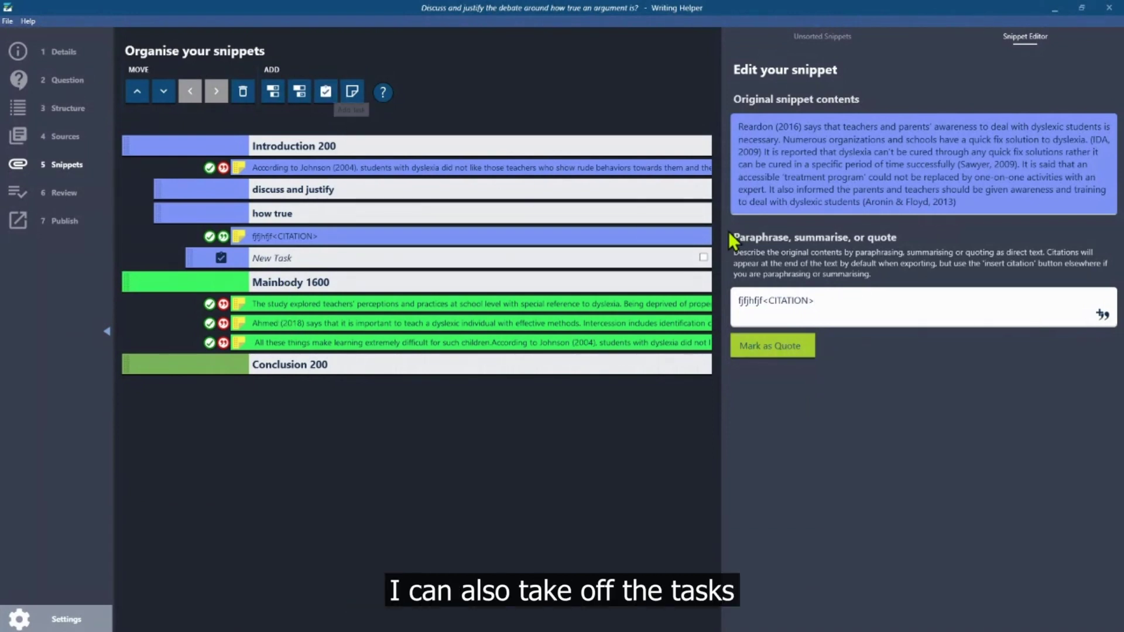
click(704, 257)
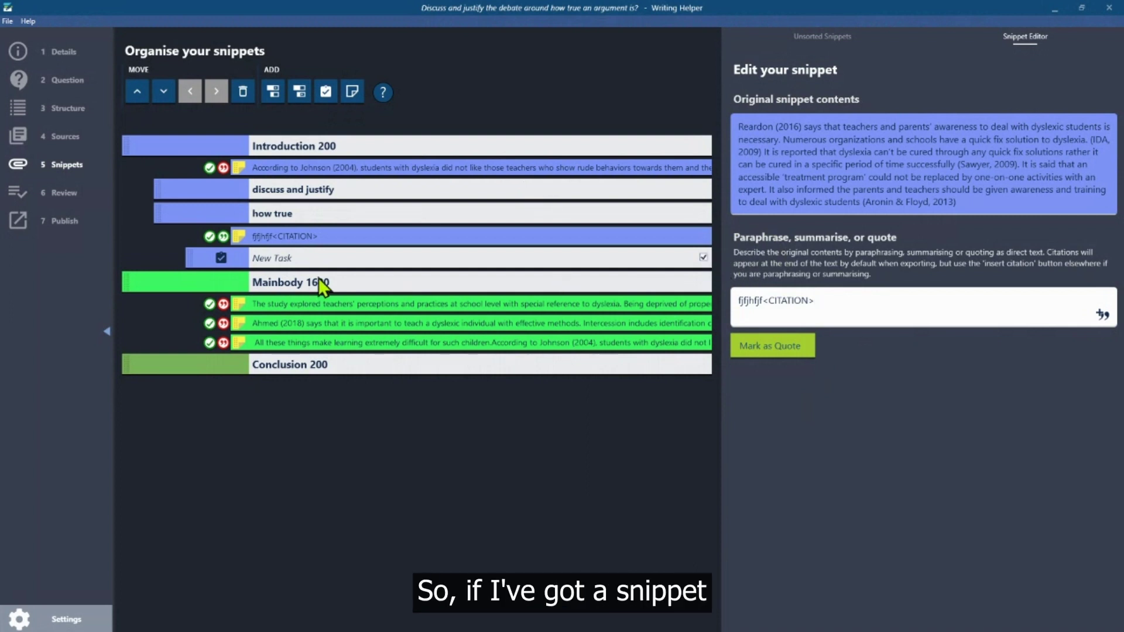
drag(302, 324, 306, 279)
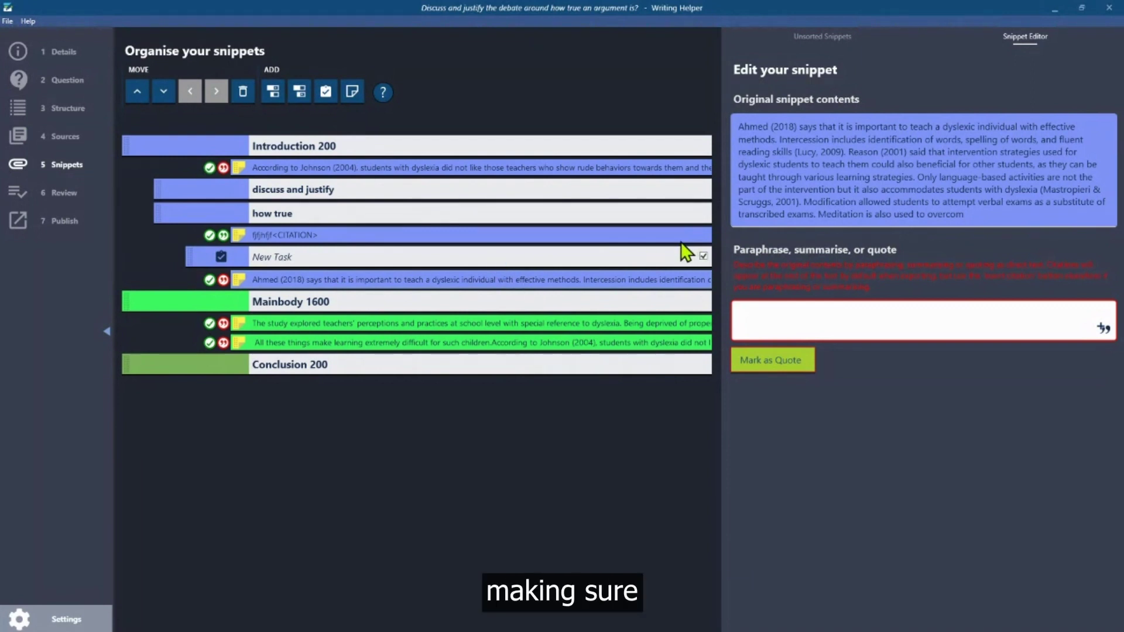
Add a custom note 'Noted' below Ahmed's snippet
click(353, 92)
click(800, 131)
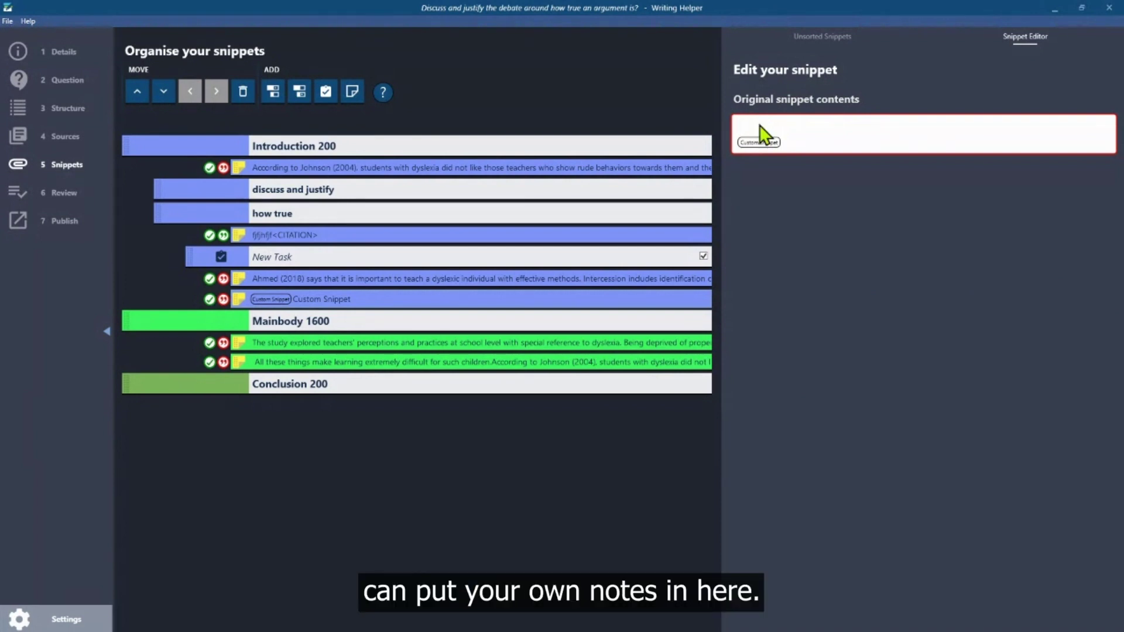
text(Noted)
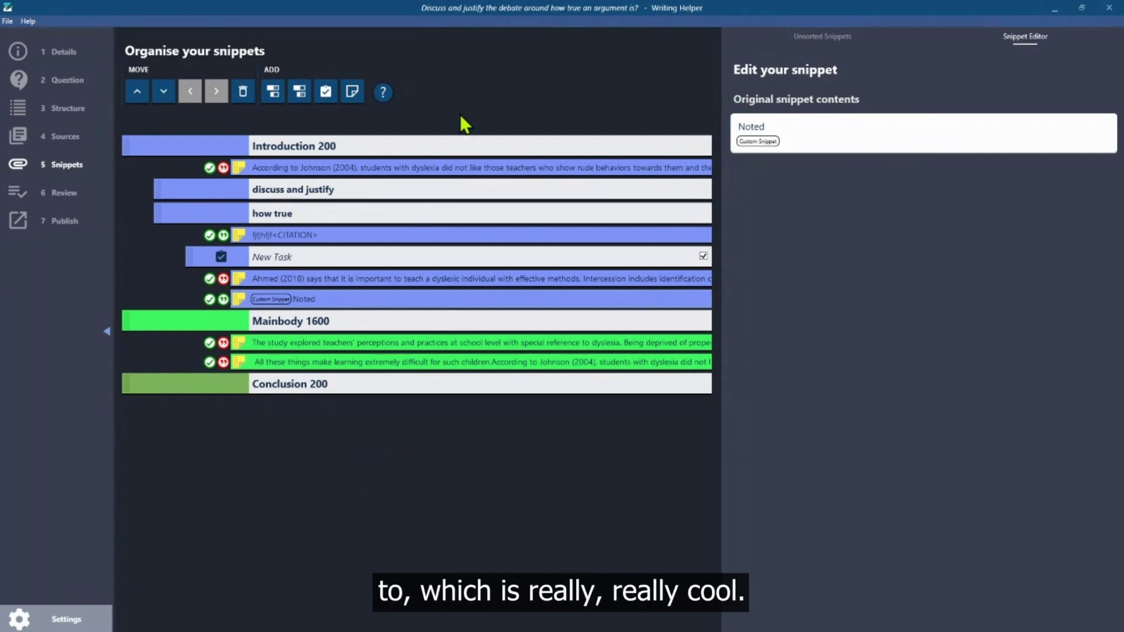
Add a custom note 'full 200 word' to Introduction 200, then open the essay Review
click(341, 145)
click(353, 93)
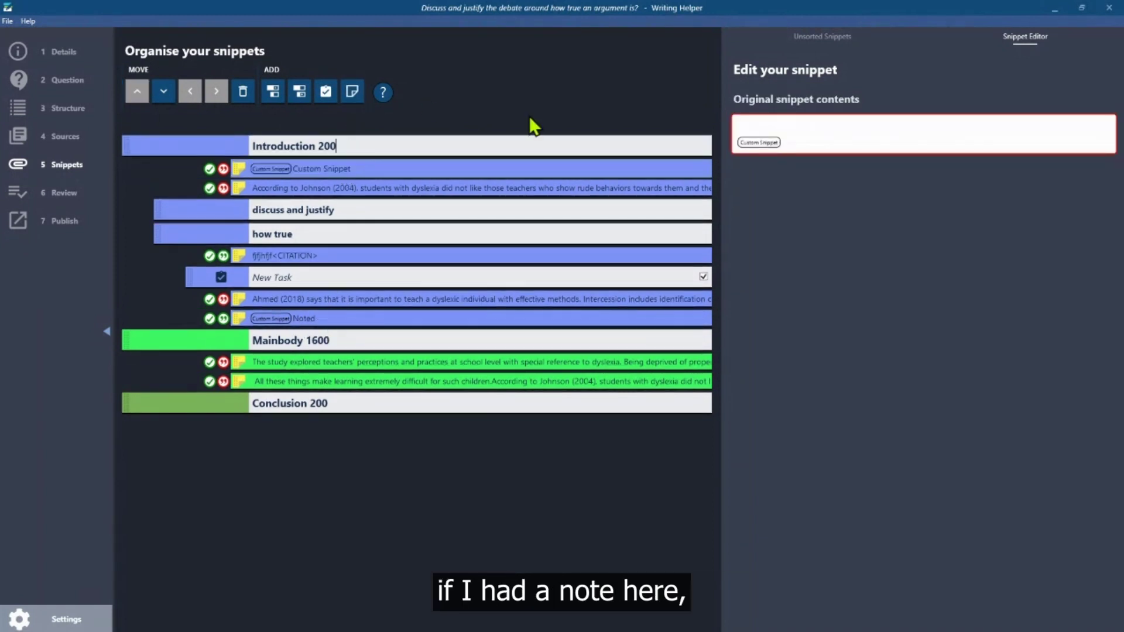
click(808, 133)
text(full)
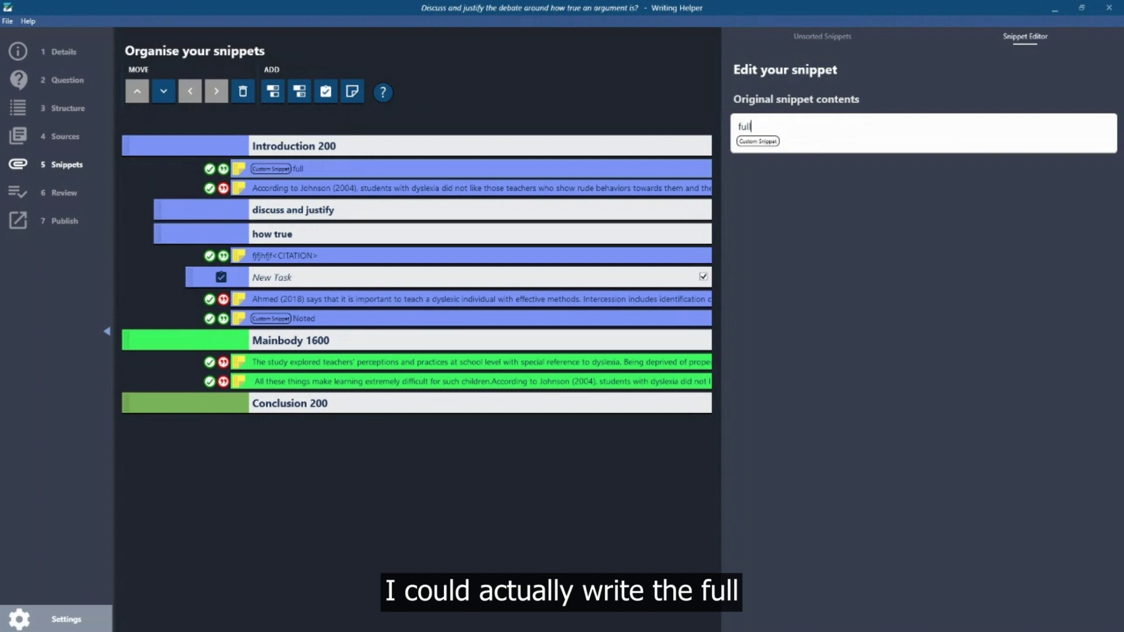
text( 200 word)
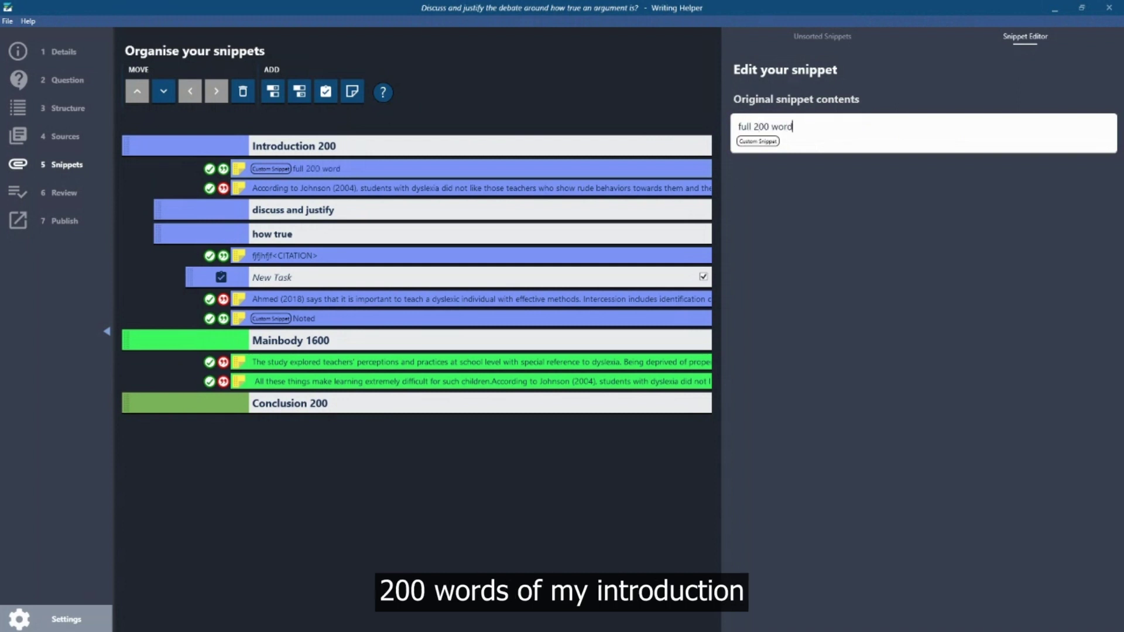
click(359, 188)
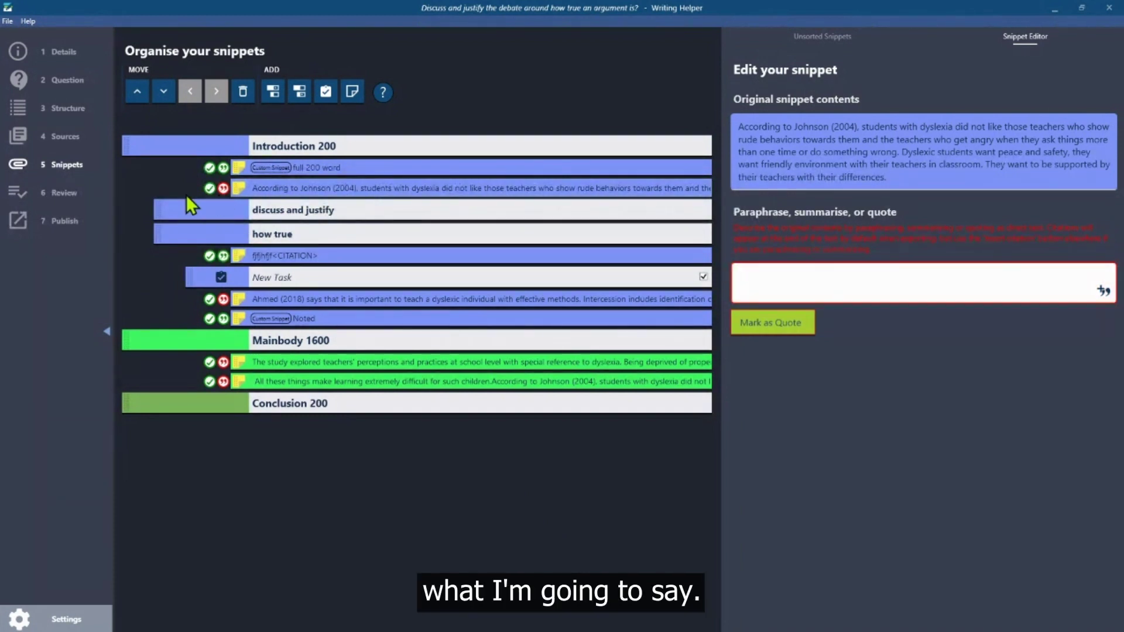
click(77, 191)
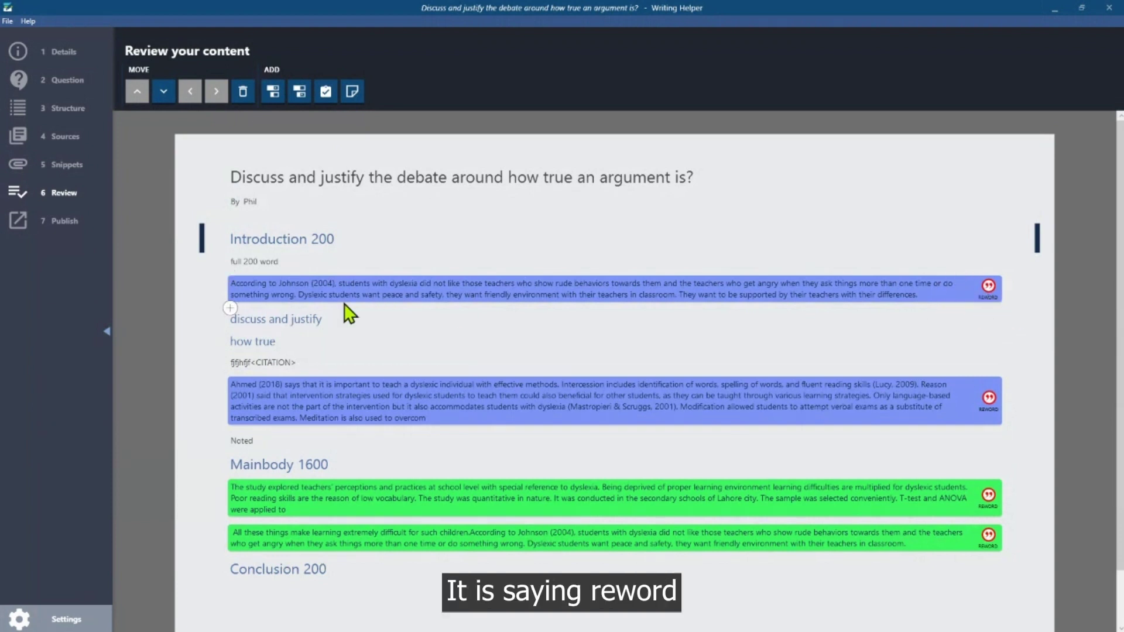
Scroll through the review preview and go to the 7 Publish page
scroll(672, 353, down, 1)
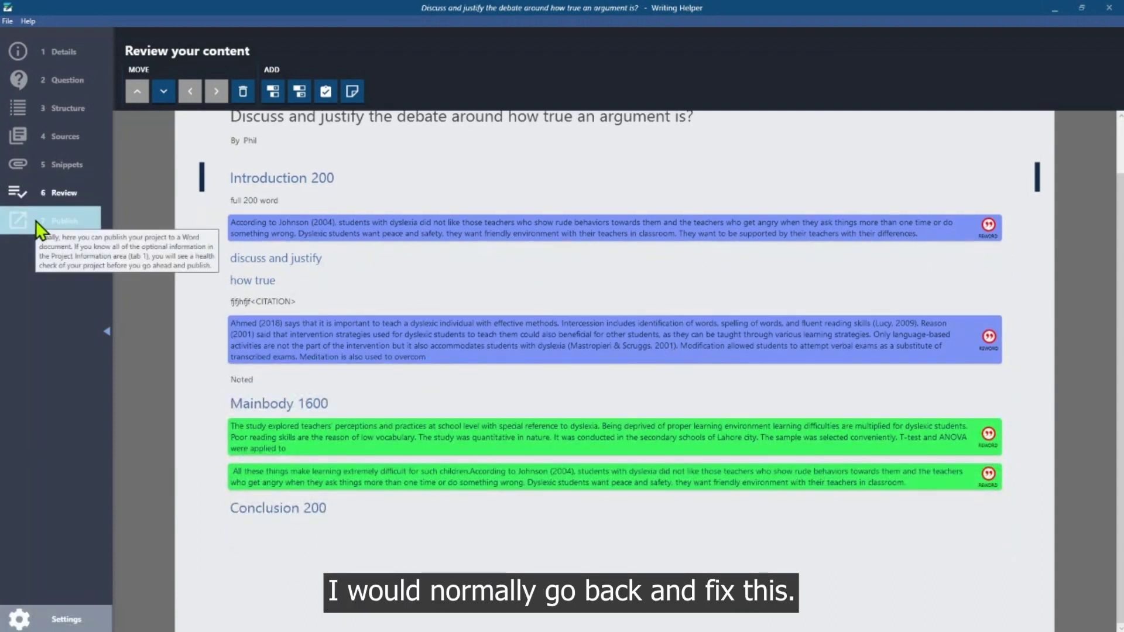
click(37, 220)
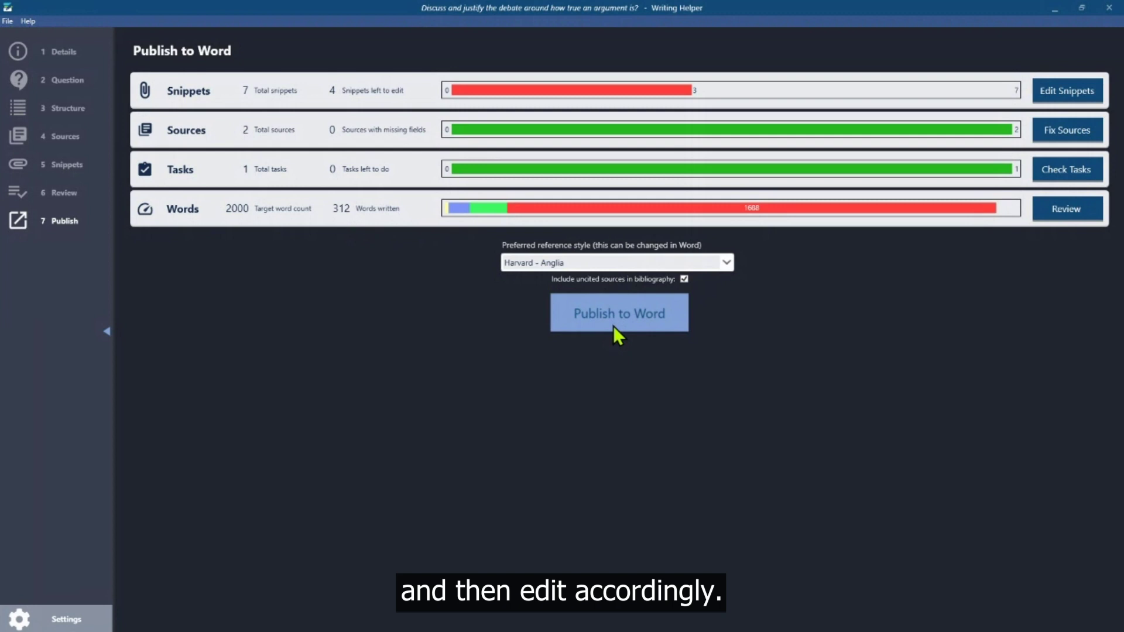
click(588, 325)
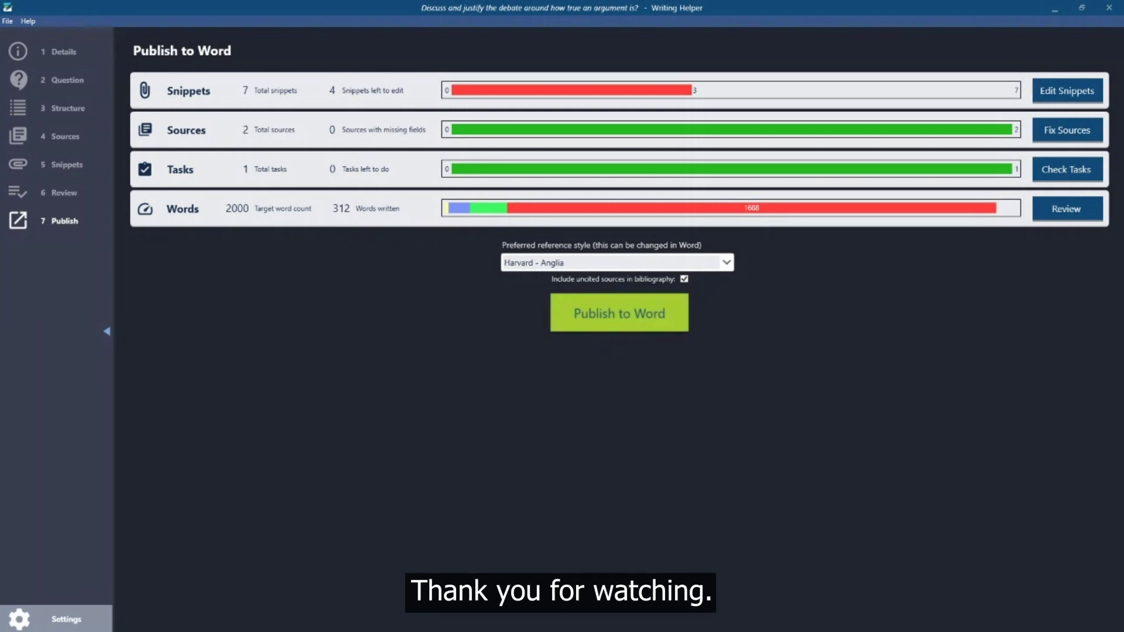